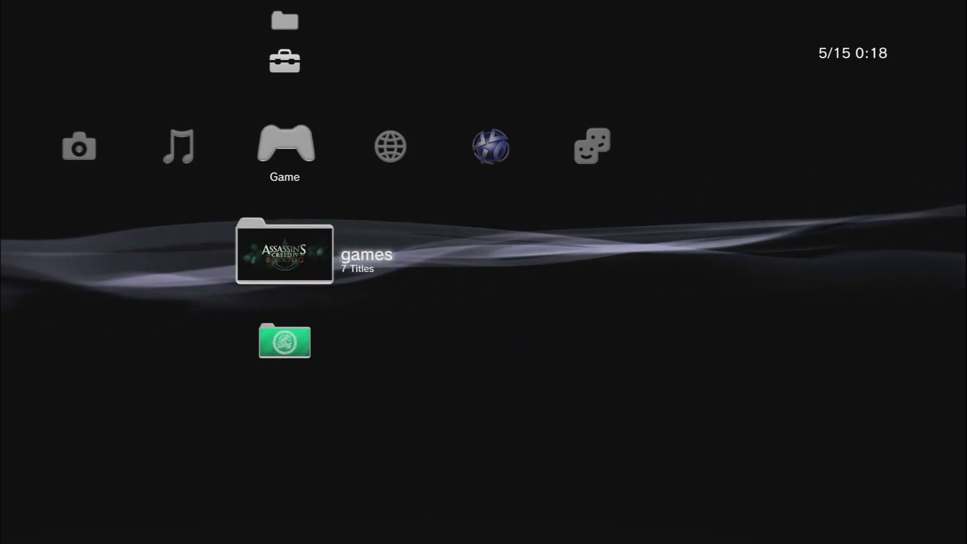
key("Left")
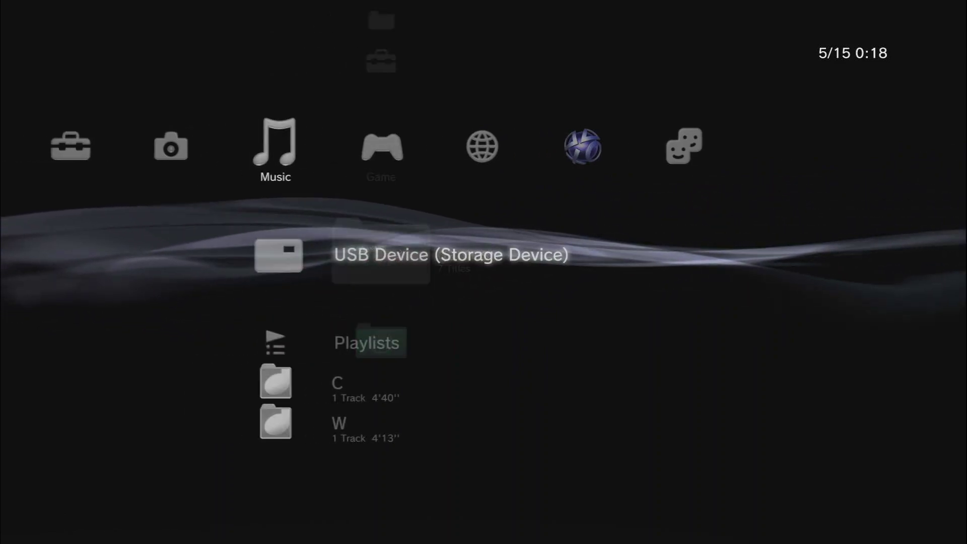
key("Right")
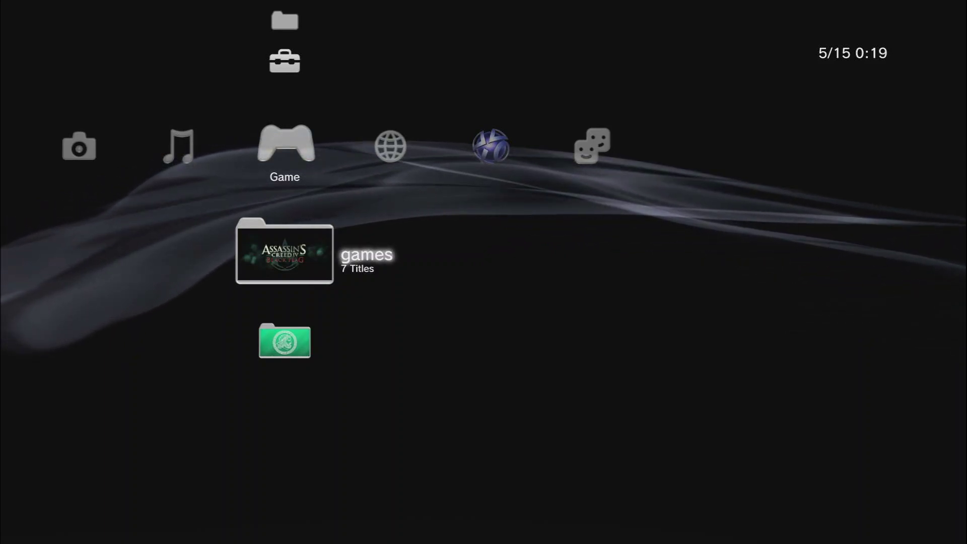
key("Up")
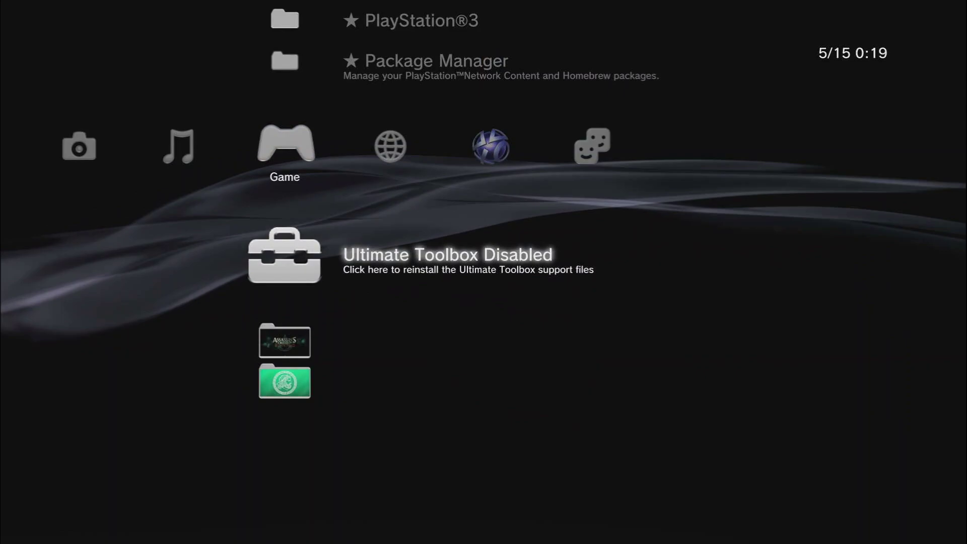
key("Down")
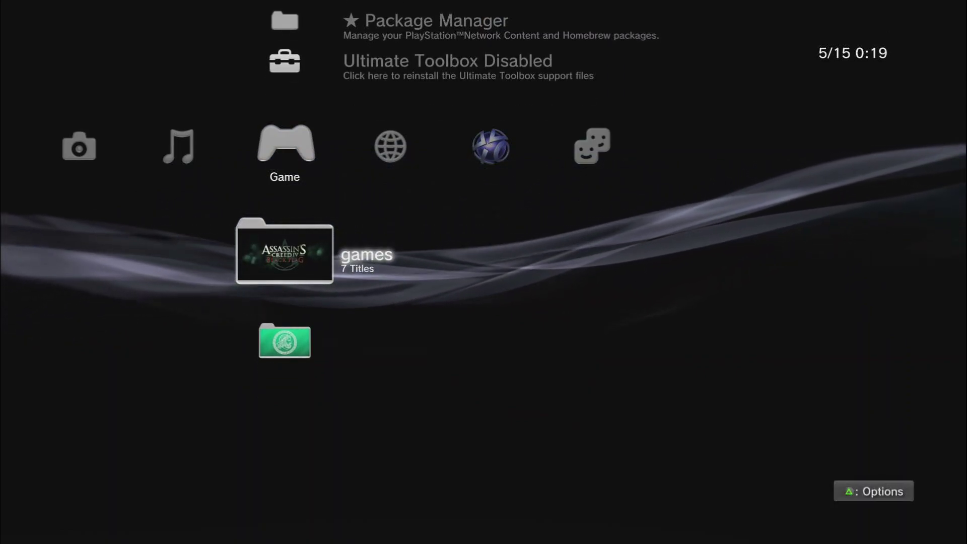
key("Left")
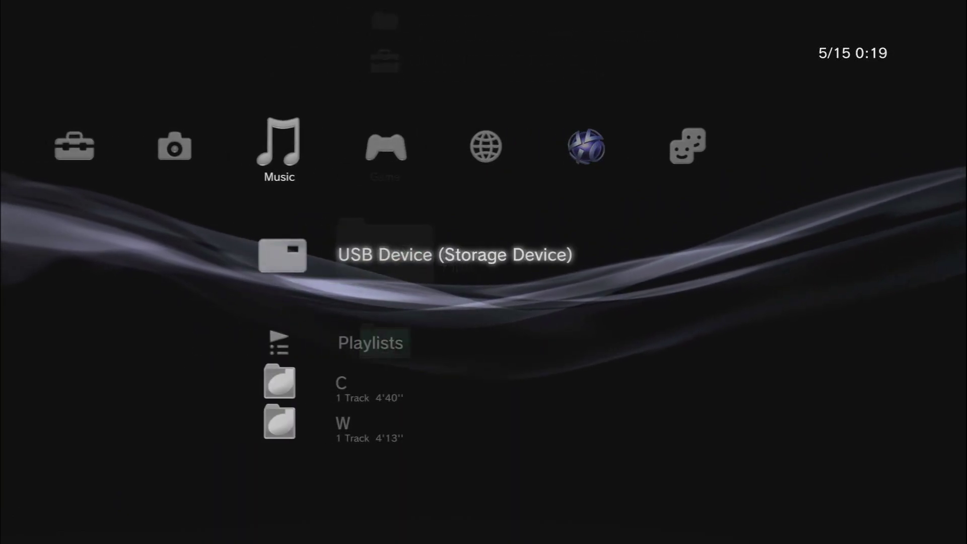
key("Right")
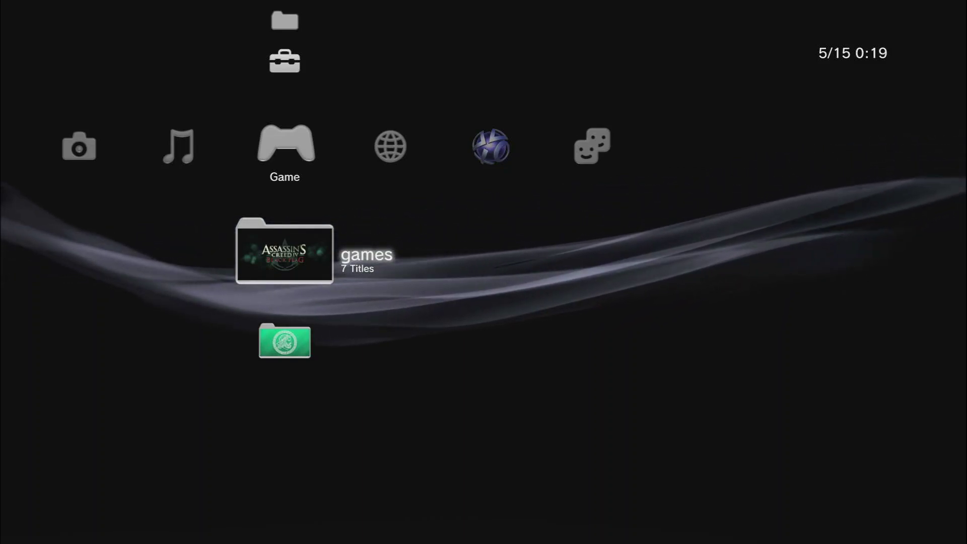
key("Left")
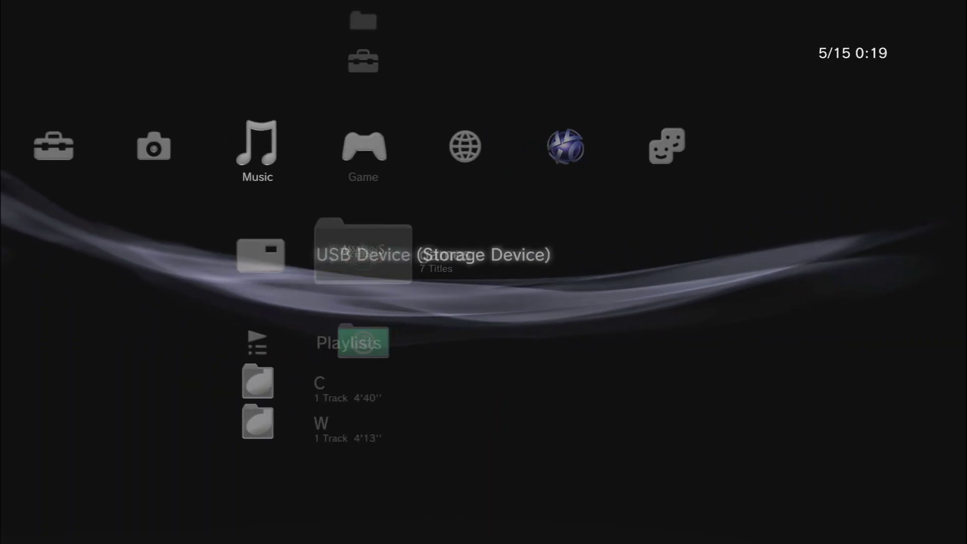
key("Left")
key("Left")
key("Left")
key("Right")
key("Right")
key("Right")
key("Right")
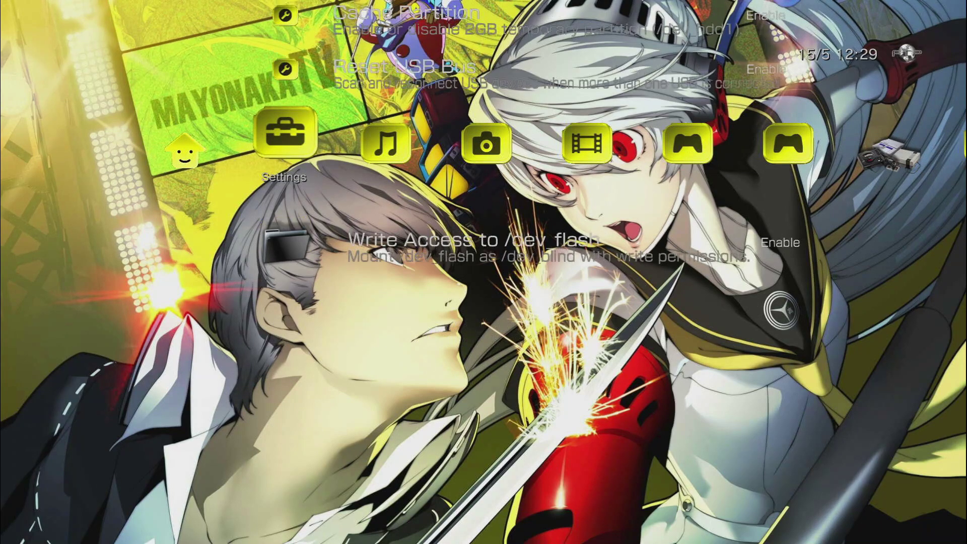
- Set Write Access to /dev_flash to Enable and open the File Manager / mmOS
key("Return")
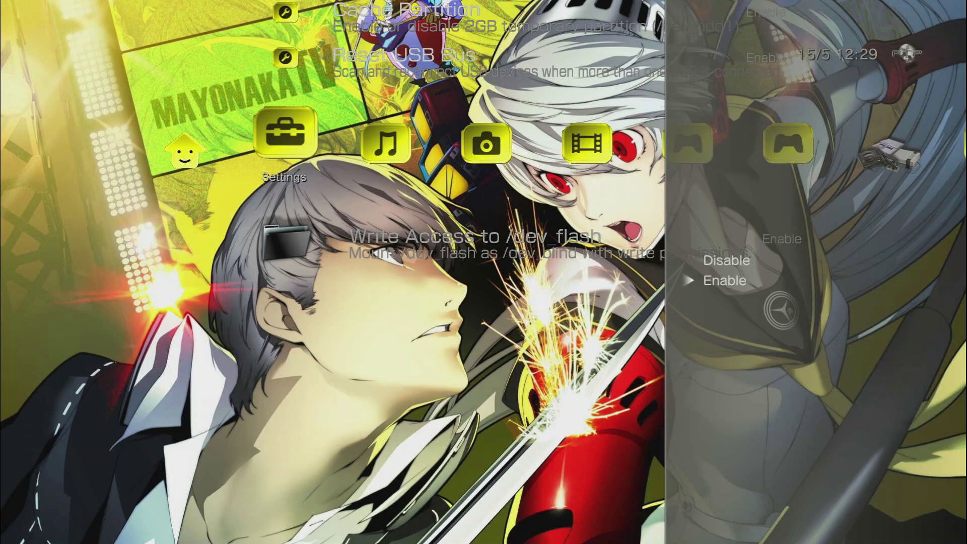
key("Return")
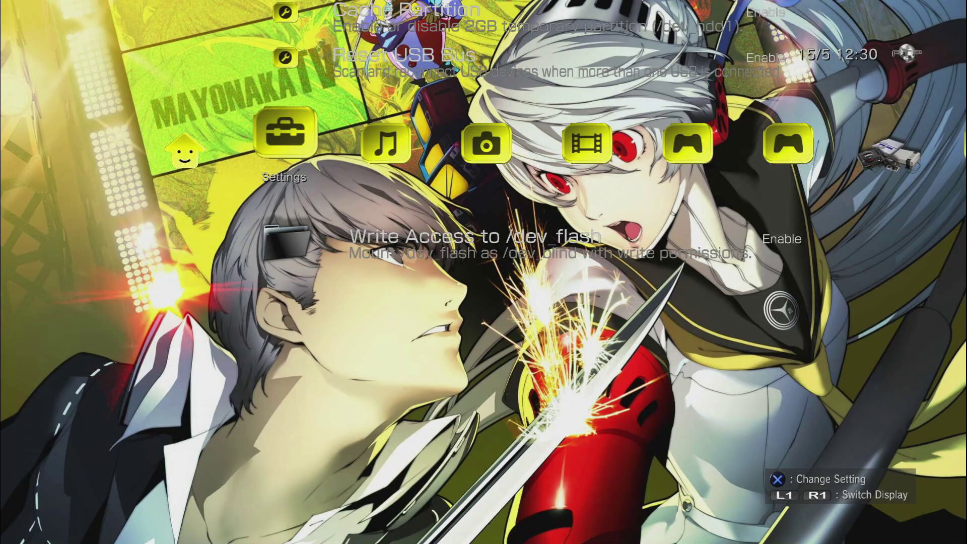
key("Left")
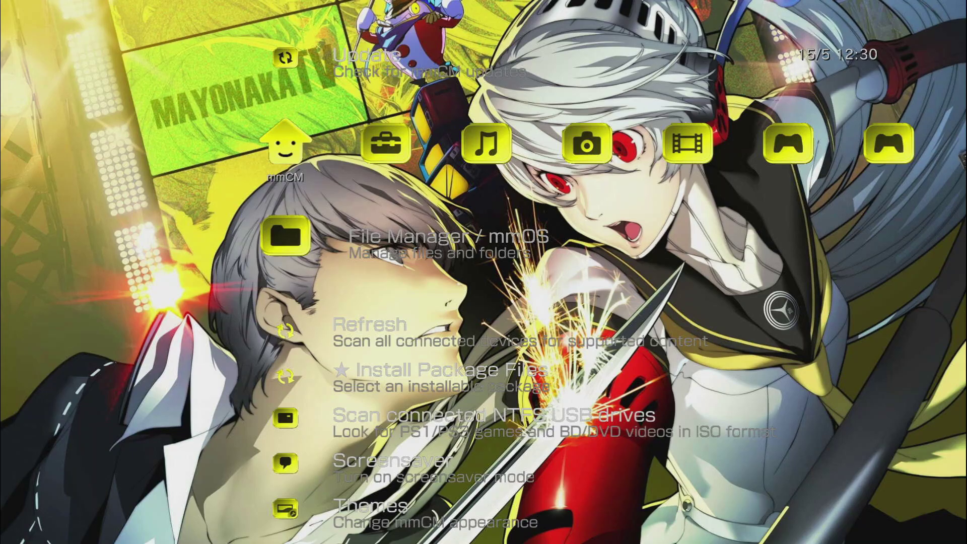
key("Return")
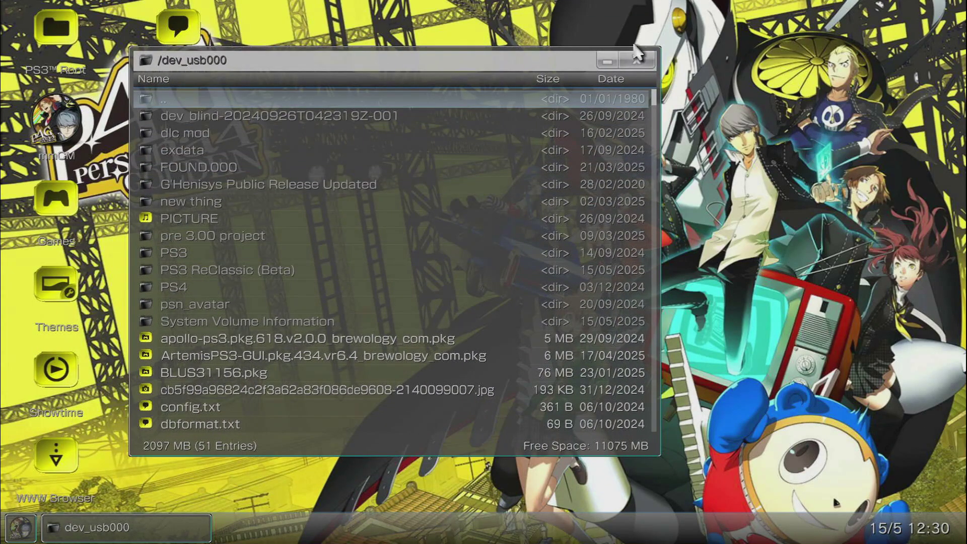
- Close the open folder window, open dev_usb000 from the PS3 root and select the PS3 ReClassic (Beta) folder
left_click(637, 63)
left_click(103, 67)
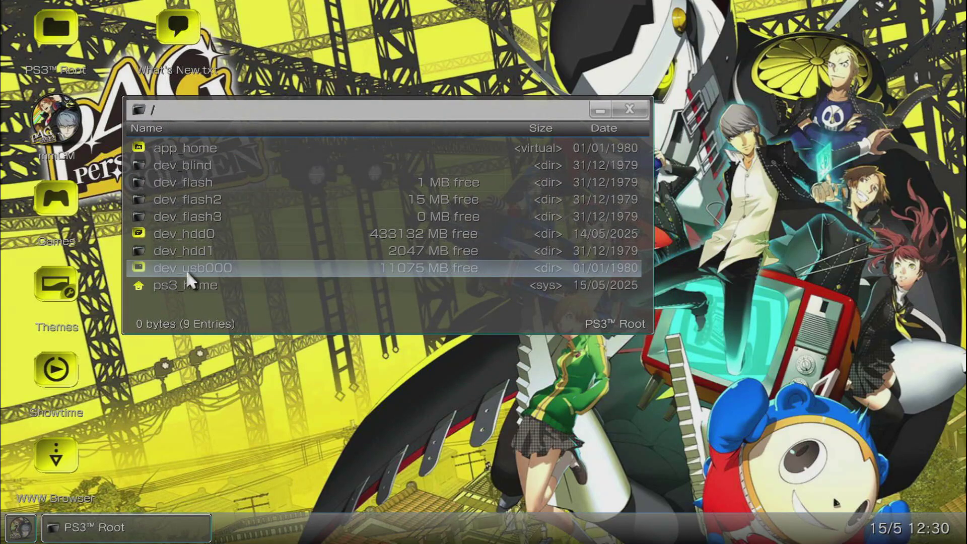
left_click(283, 273)
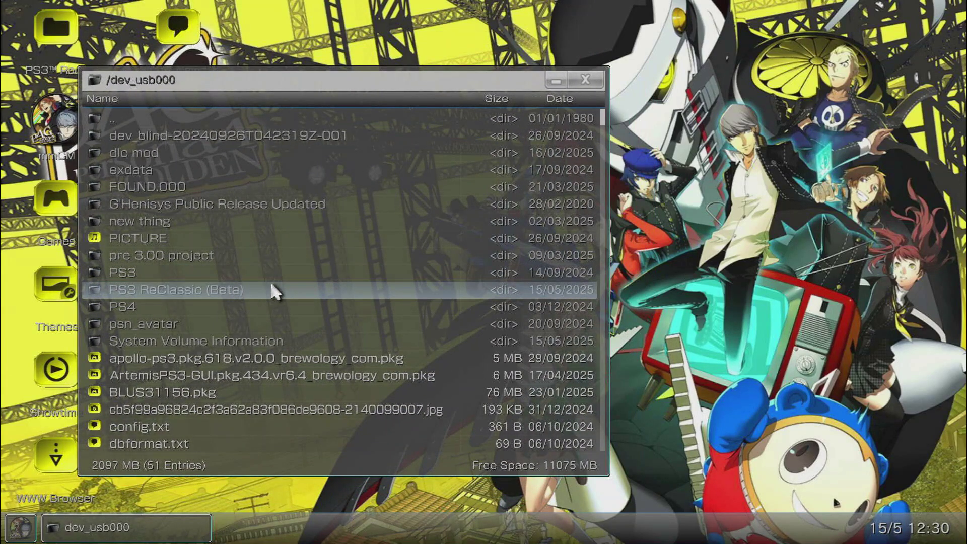
left_click(272, 289)
- Open dev_blind in a second window and the PS3 ReClassic (Beta) folder in the USB drive's window
left_click(56, 41)
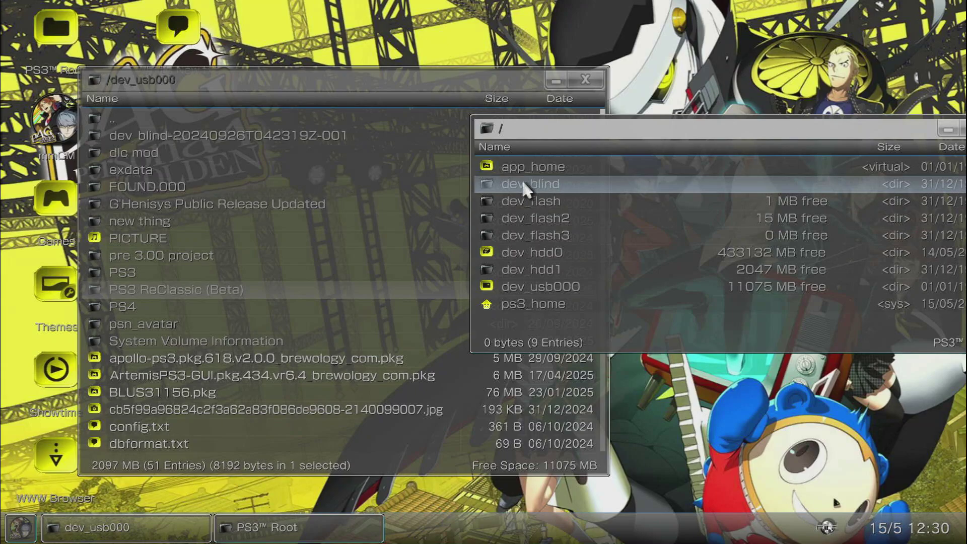
double_click(523, 184)
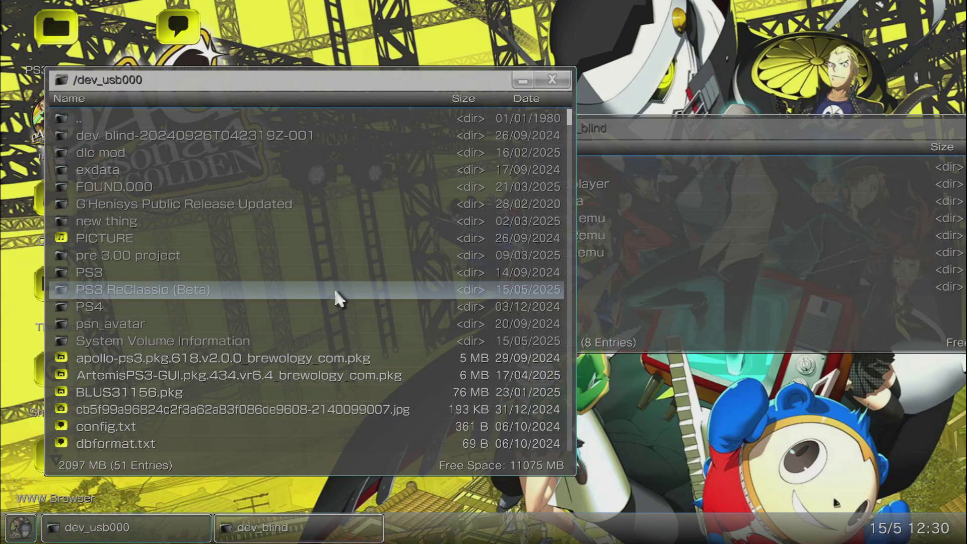
double_click(335, 292)
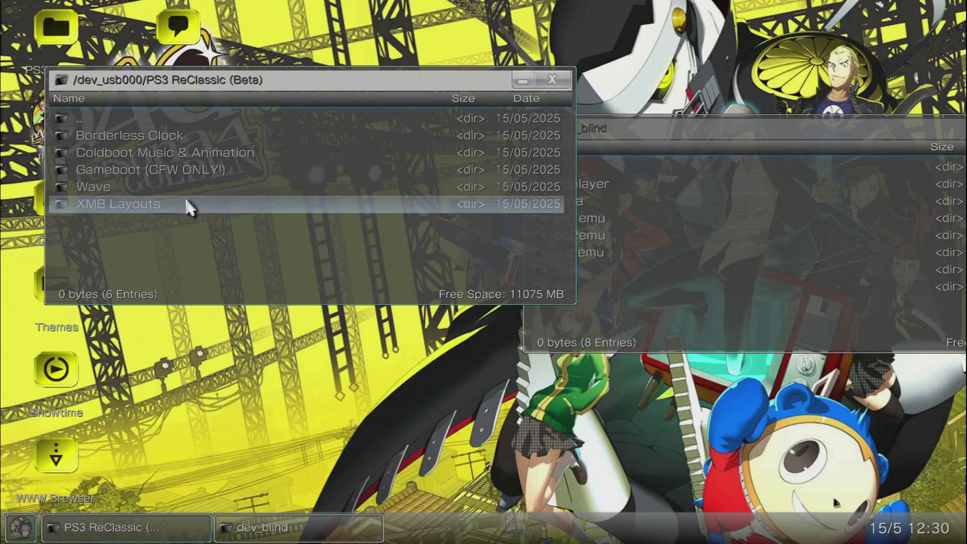
left_click(622, 289)
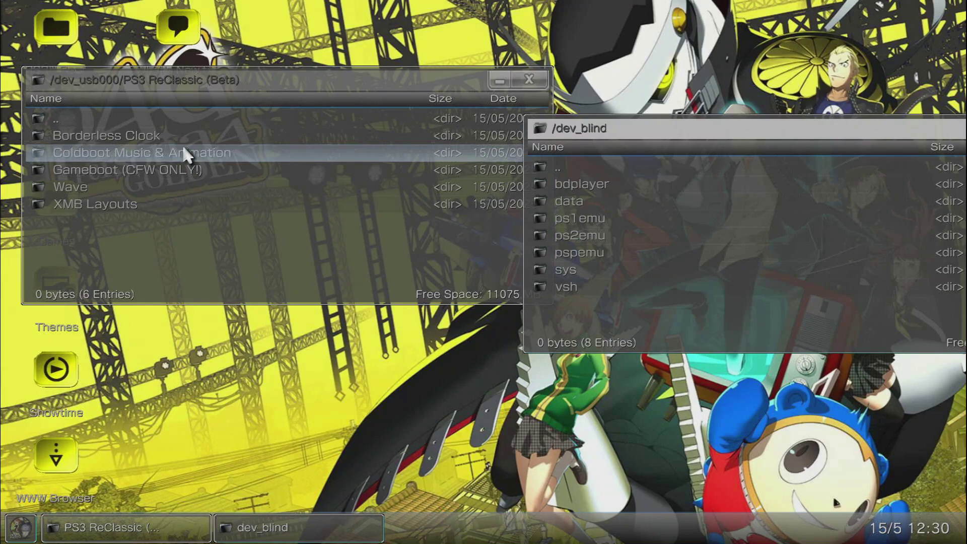
- Copy system_plugin.rco from the Borderless Clock folder on the USB drive
left_click(168, 135)
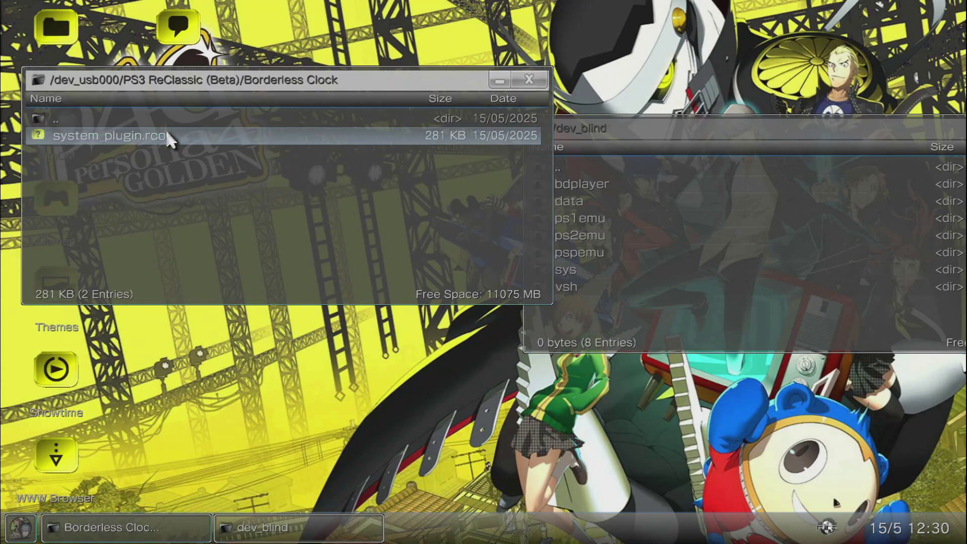
left_click(208, 128)
right_click(208, 129)
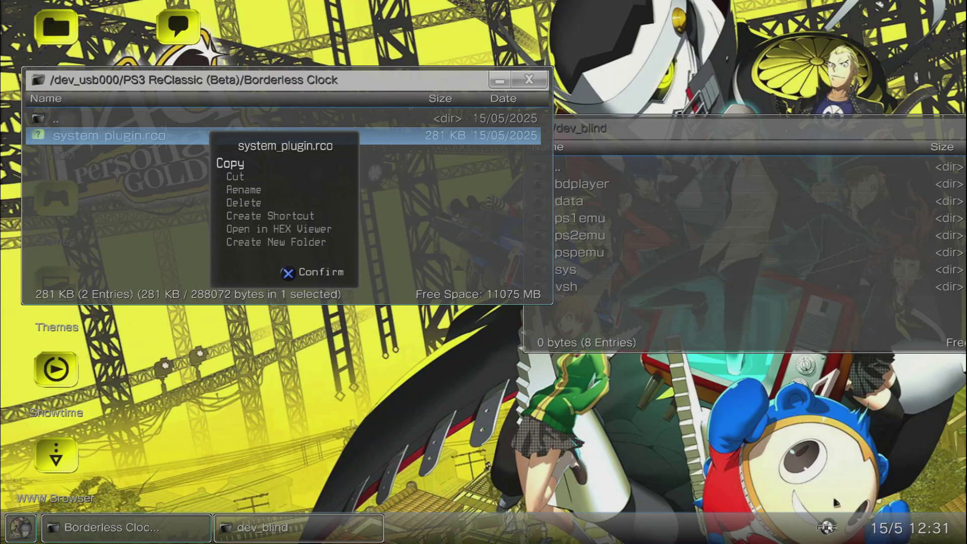
key("Return")
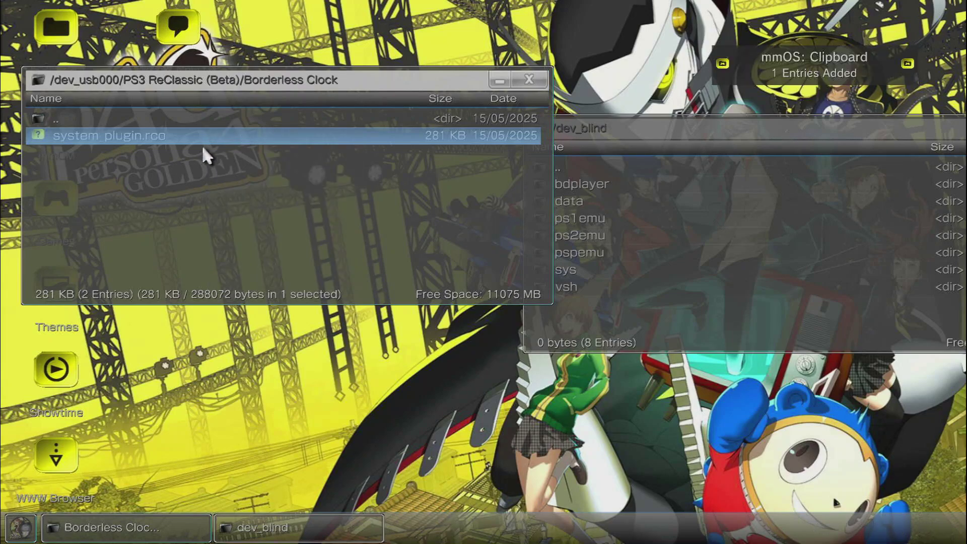
right_click(174, 137)
key("Escape")
- Paste the copied system_plugin.rco into /dev_blind/vsh/resource
left_click(557, 287)
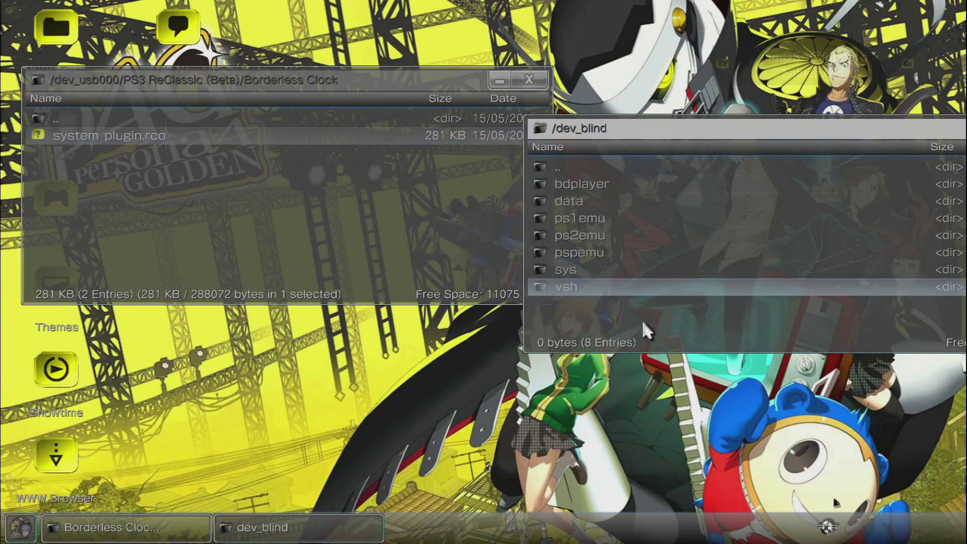
double_click(579, 287)
left_click(541, 216)
double_click(541, 216)
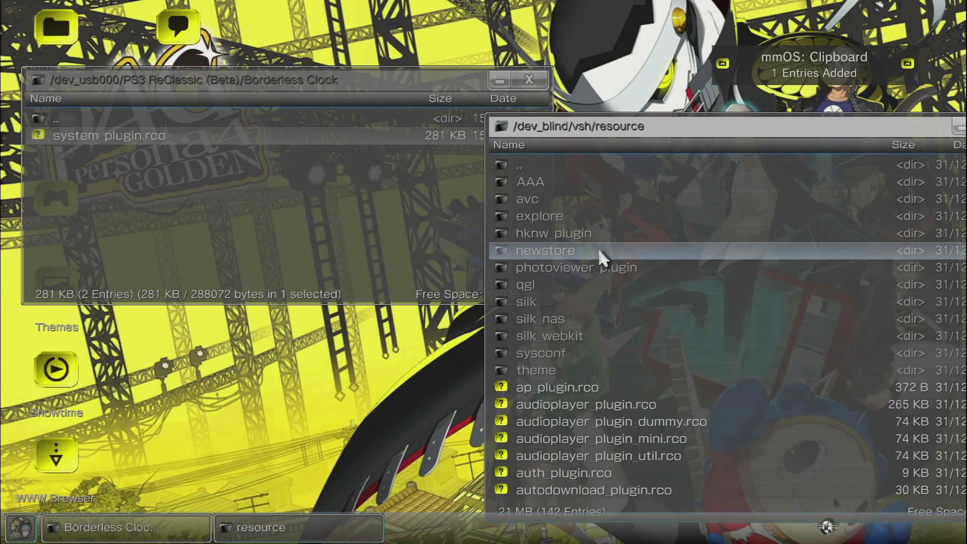
scroll(602, 339, "down", 7)
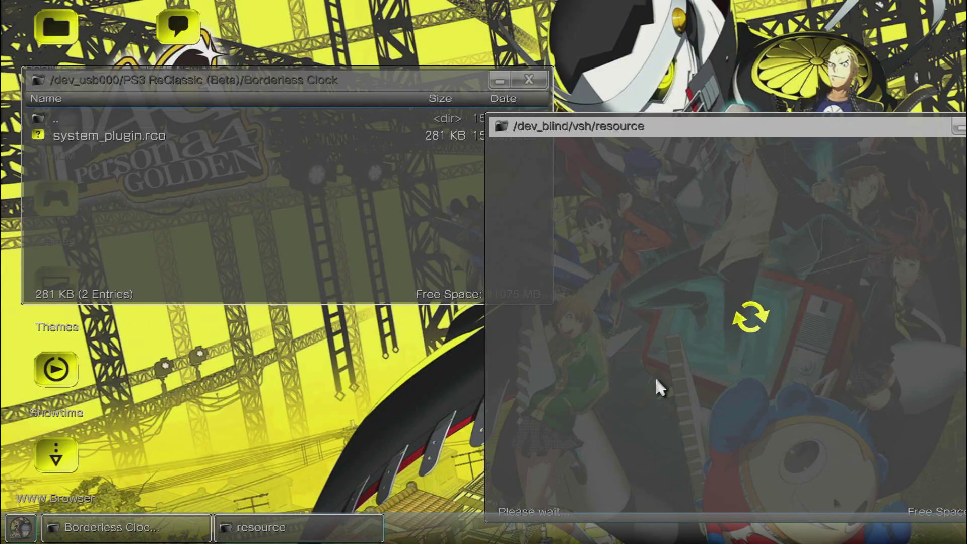
scroll(645, 282, "up", 7)
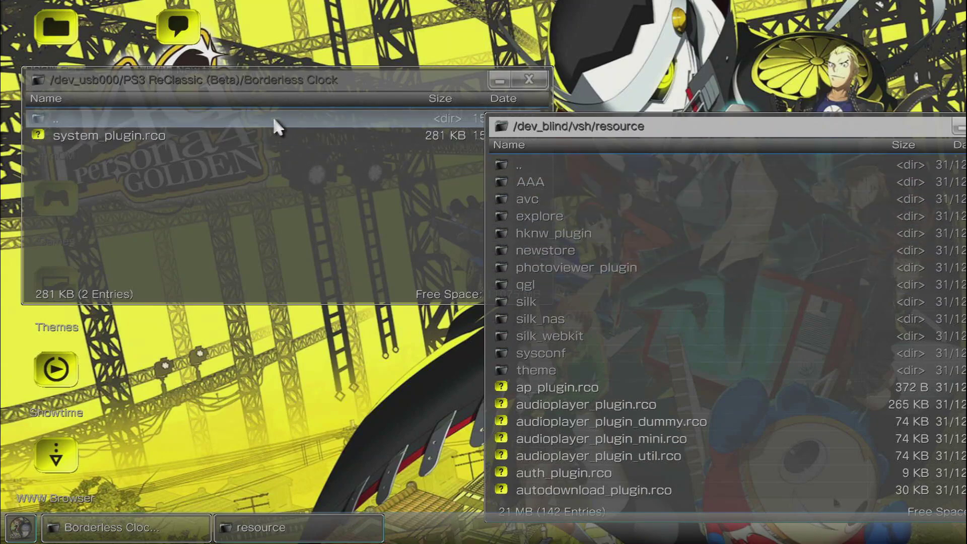
- Copy coldboot_multi.ac3, coldboot_stereo.ac3 and custom_render_plugin.rco from the Coldboot Music & Animation folder of PS3 ReClassic (Beta)
left_click(275, 119)
double_click(219, 119)
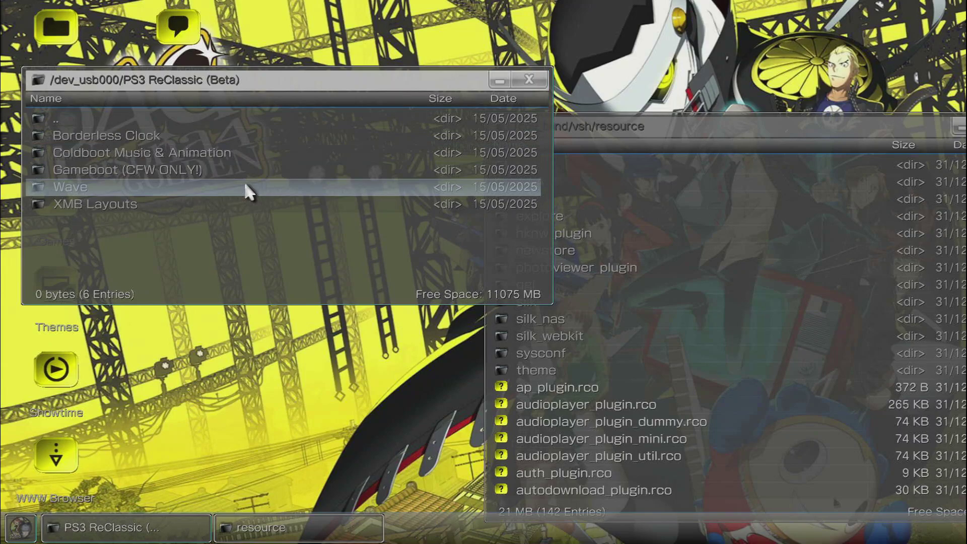
double_click(213, 151)
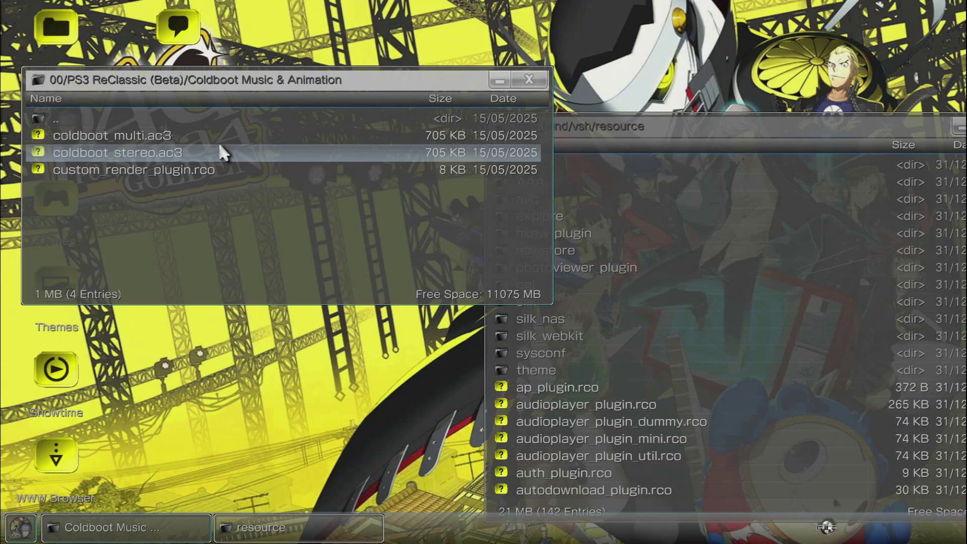
left_click(197, 134)
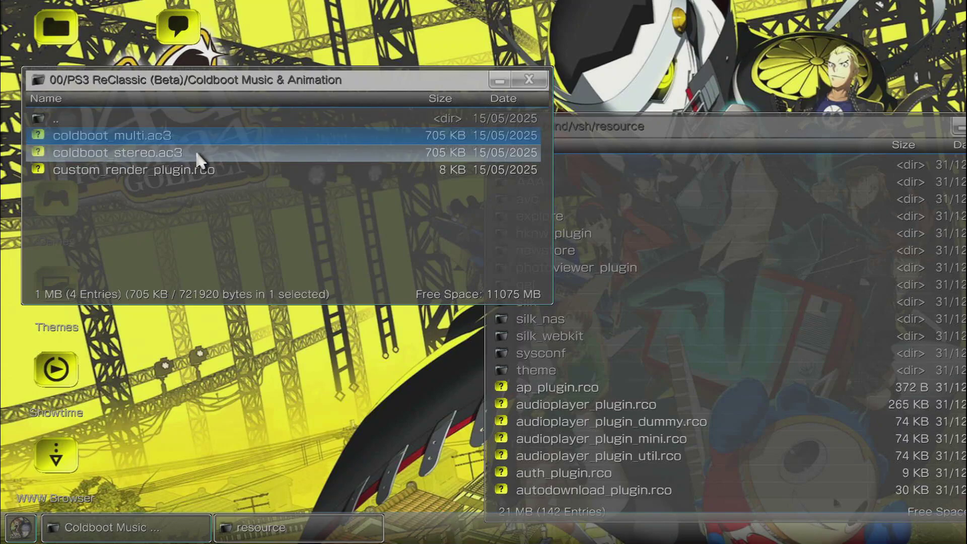
left_click(195, 150)
left_click(194, 167)
right_click(197, 167)
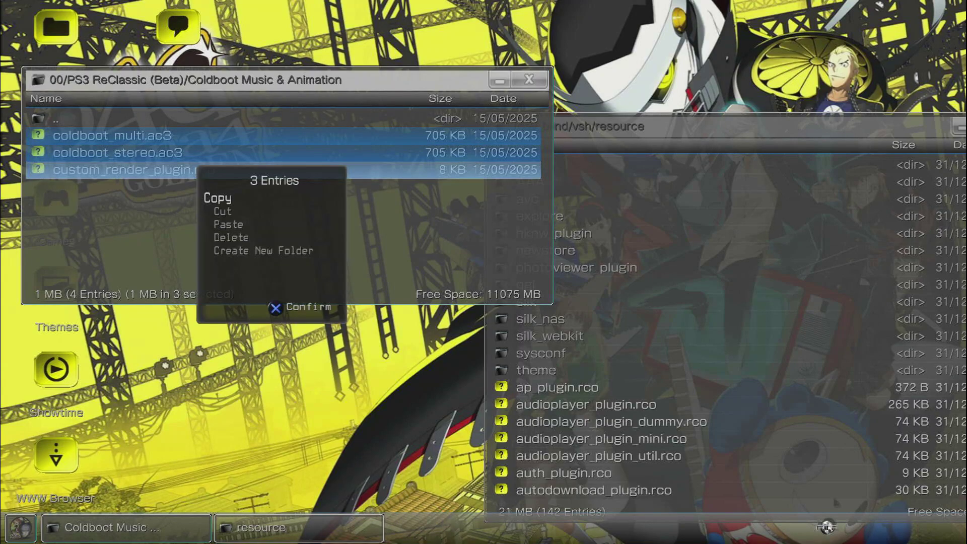
left_click(233, 198)
- Paste the three copied coldboot files into /dev_blind/vsh/resource
left_click(644, 455)
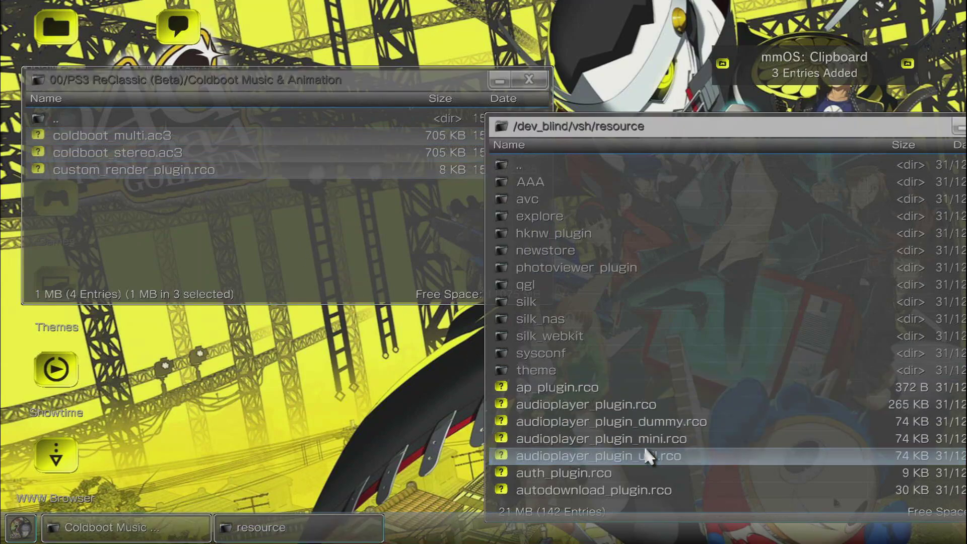
scroll(642, 419, "down", 5)
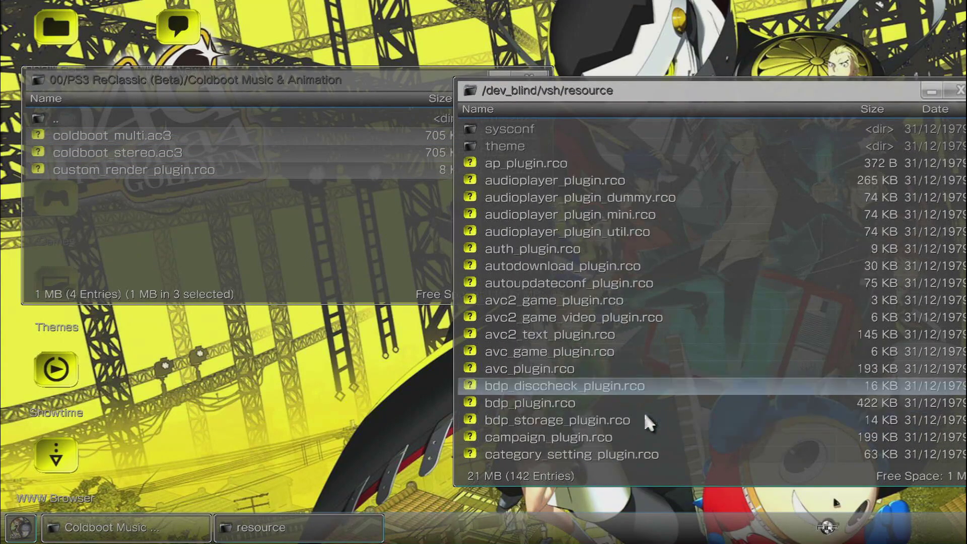
right_click(645, 415)
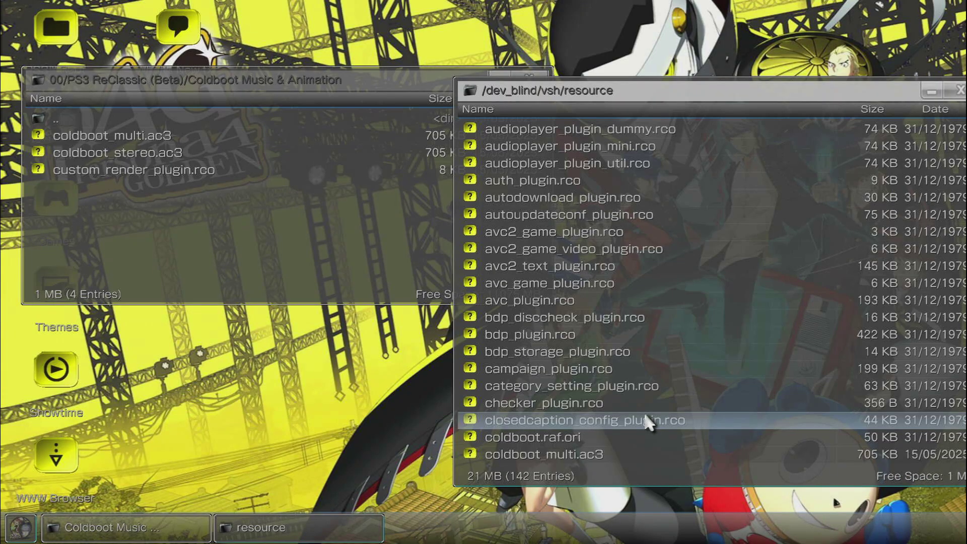
- Delete coldboot.raf.ori from /dev_blind/vsh/resource
scroll(644, 415, "down", 1)
scroll(643, 412, "down", 1)
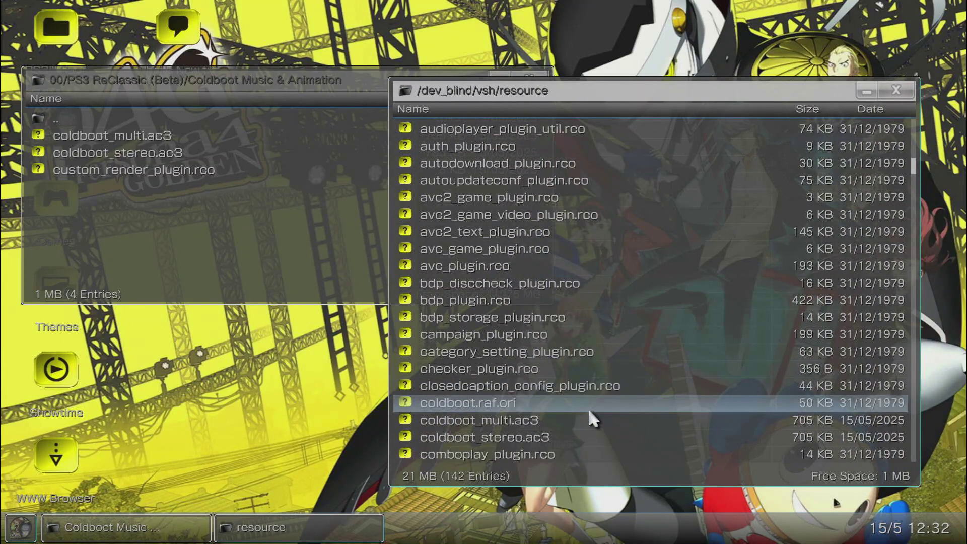
left_click(503, 408)
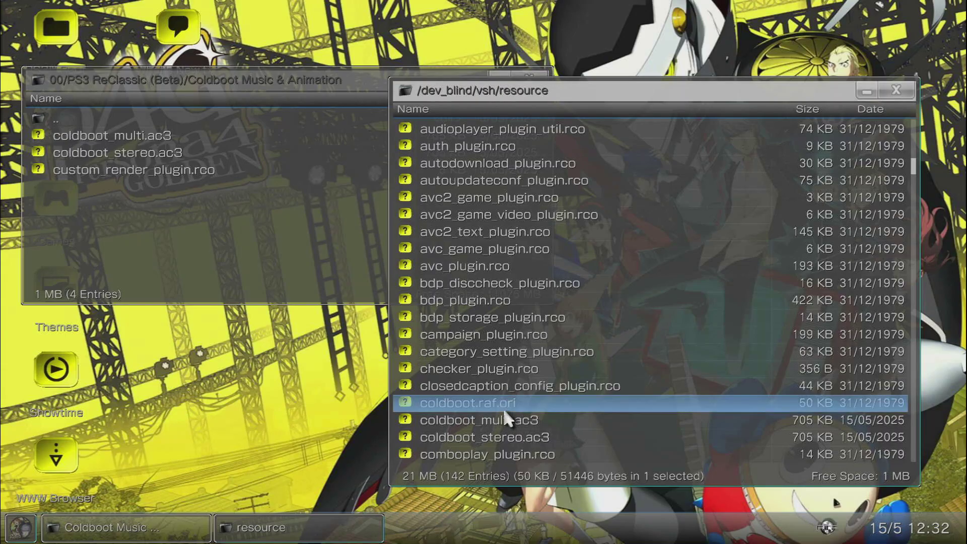
right_click(460, 396)
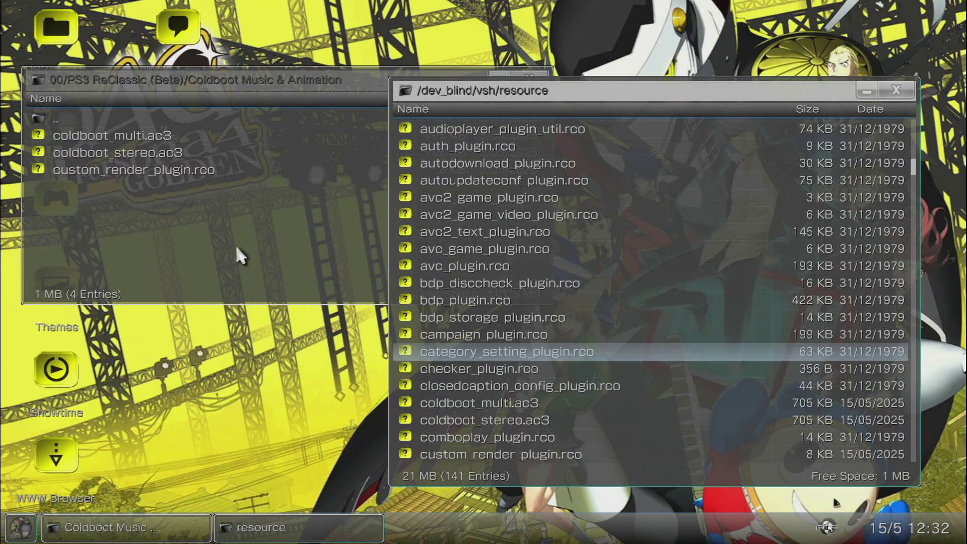
- Open the Gameboot (CFW ONLY!) folder of PS3 ReClassic (Beta) on the USB drive
left_click(236, 222)
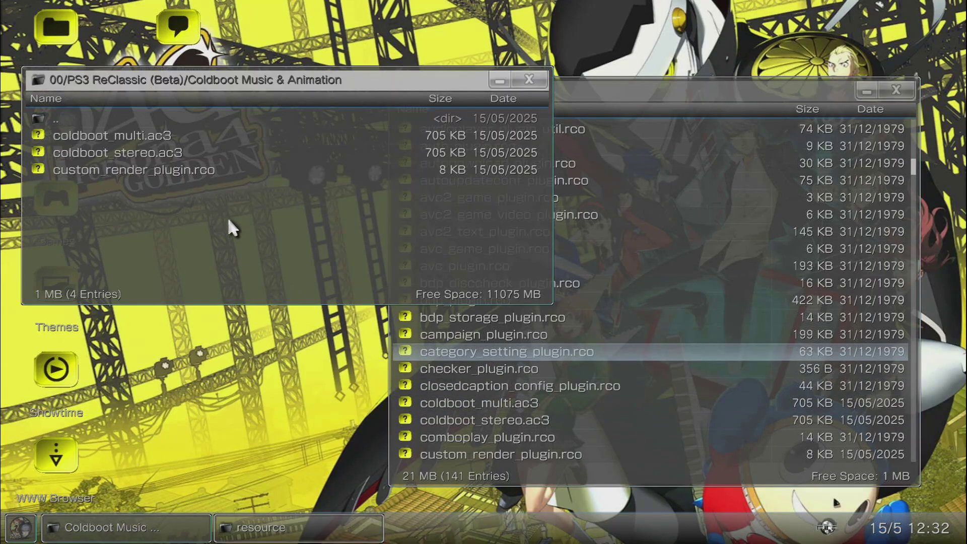
double_click(108, 118)
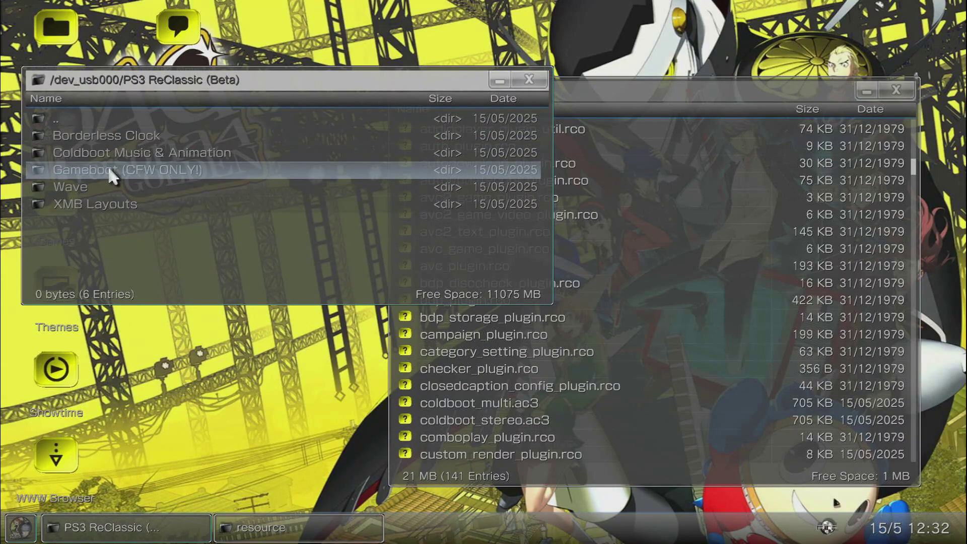
double_click(108, 167)
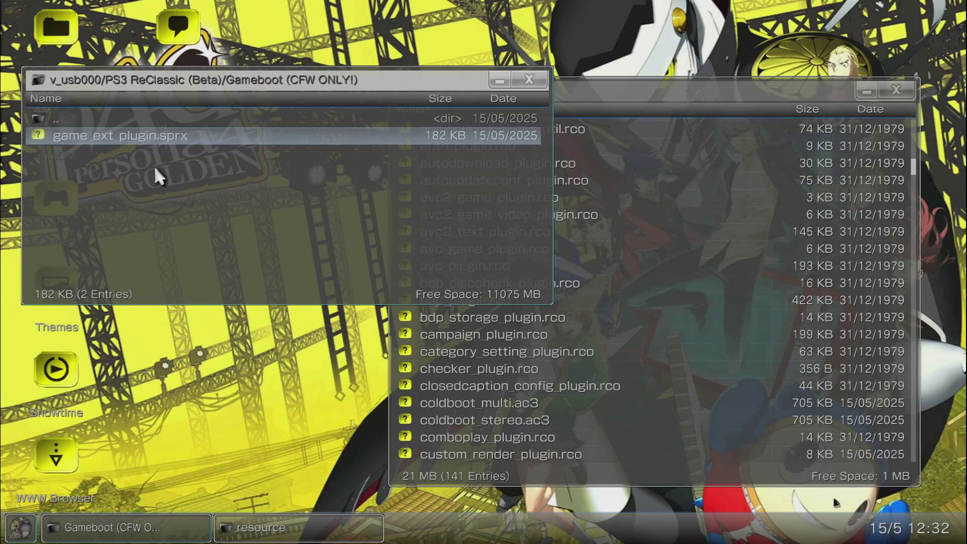
- Switch the /dev_blind/vsh/resource window to the /dev_blind/vsh/module folder
left_click(588, 227)
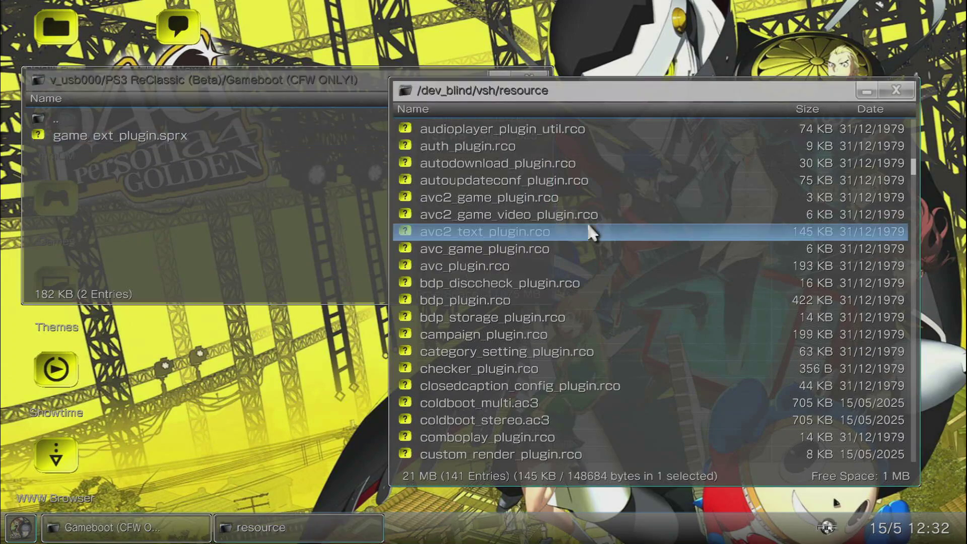
scroll(579, 212, "up", 6)
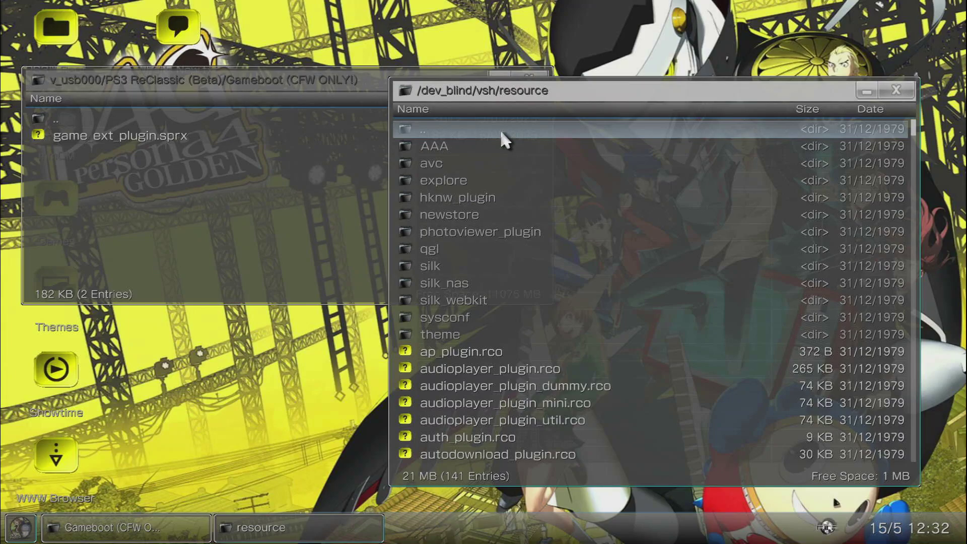
double_click(501, 132)
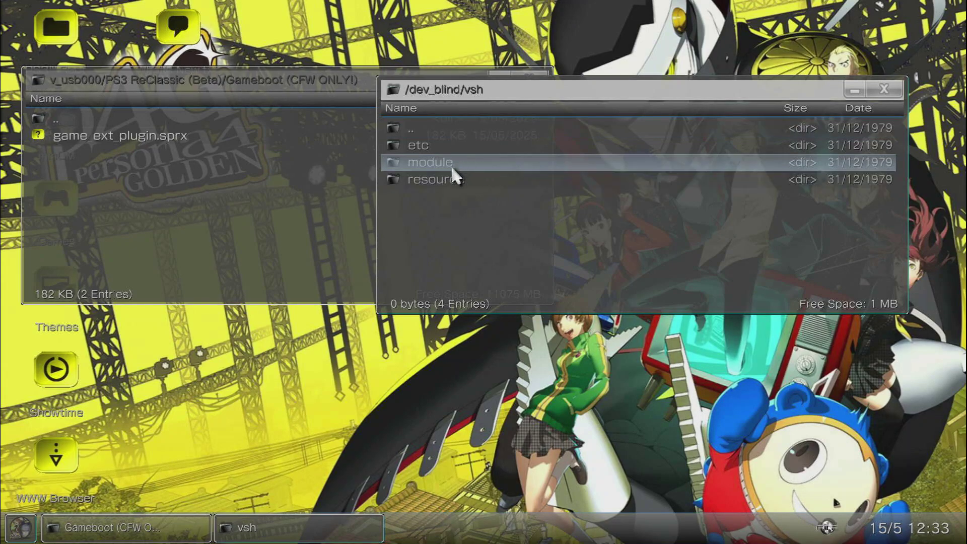
left_click(479, 161)
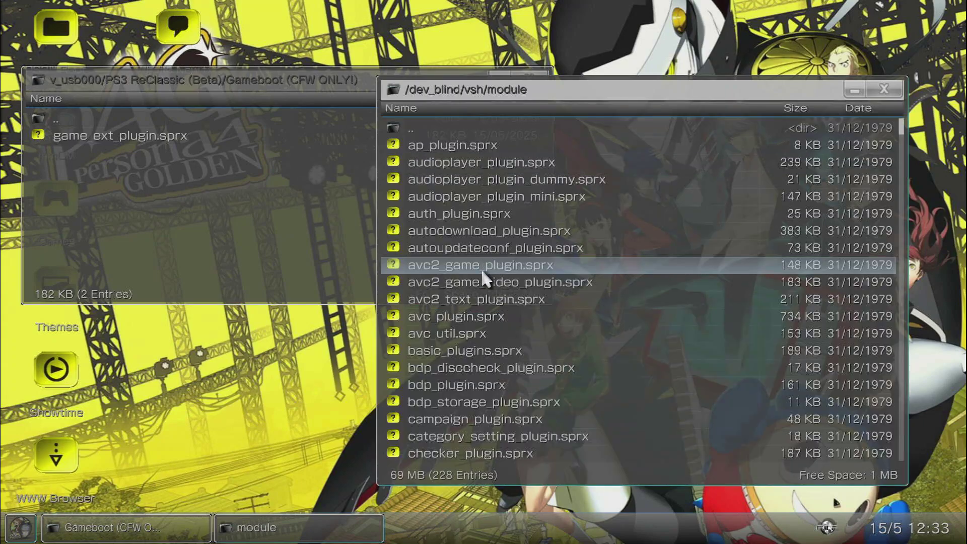
scroll(481, 334, "down", 1)
right_click(482, 334)
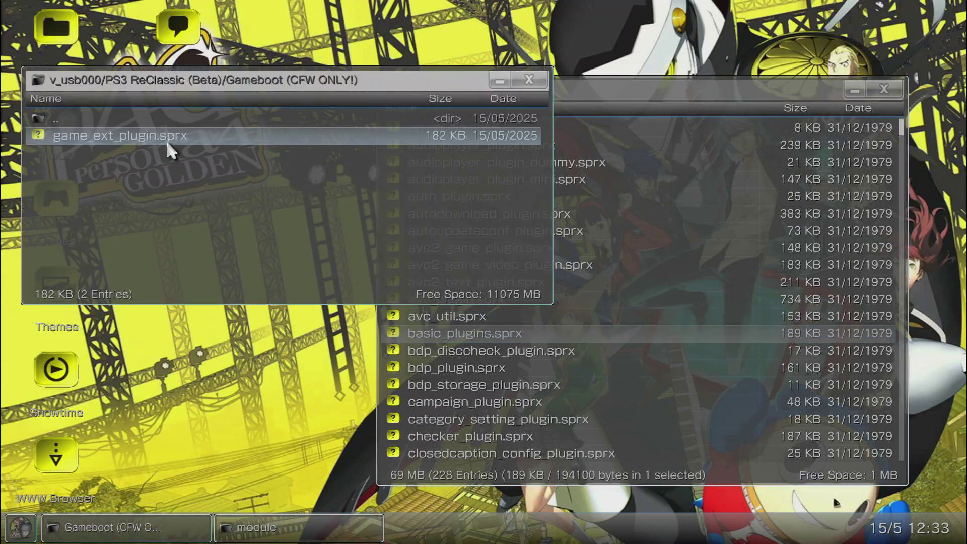
- Copy game_ext_plugin.sprx from the Gameboot (CFW ONLY!) folder into /dev_blind/vsh/module
right_click(147, 137)
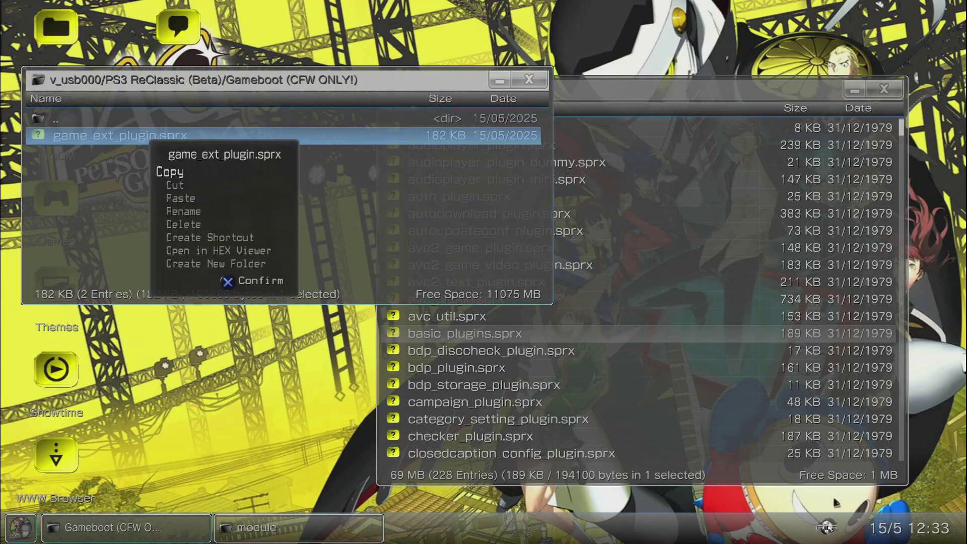
left_click(172, 174)
left_click(497, 337)
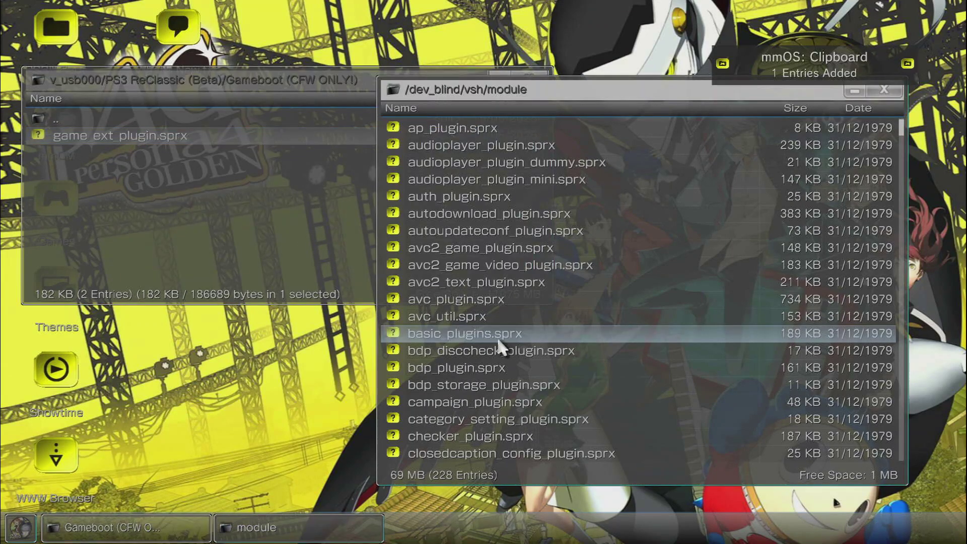
right_click(497, 337)
key("Down")
key("Down")
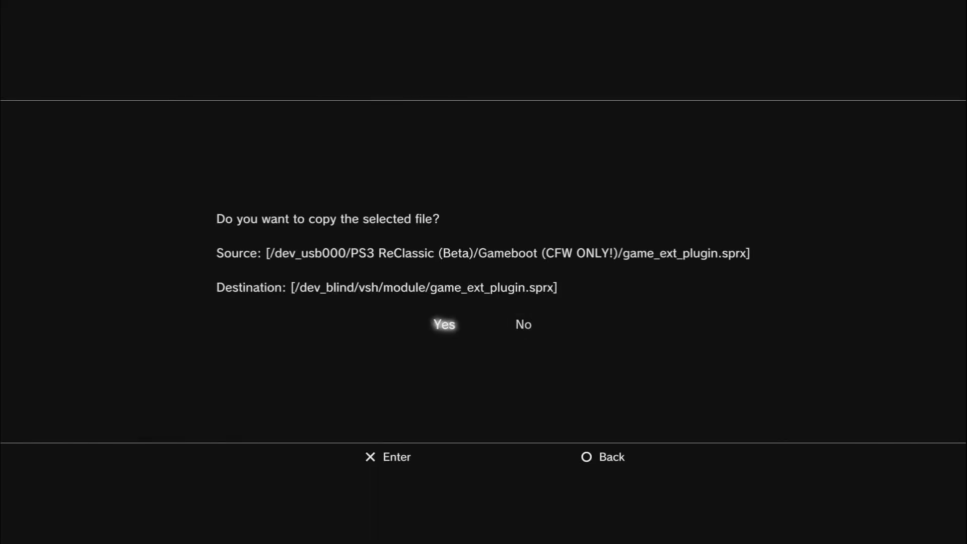
key("Return")
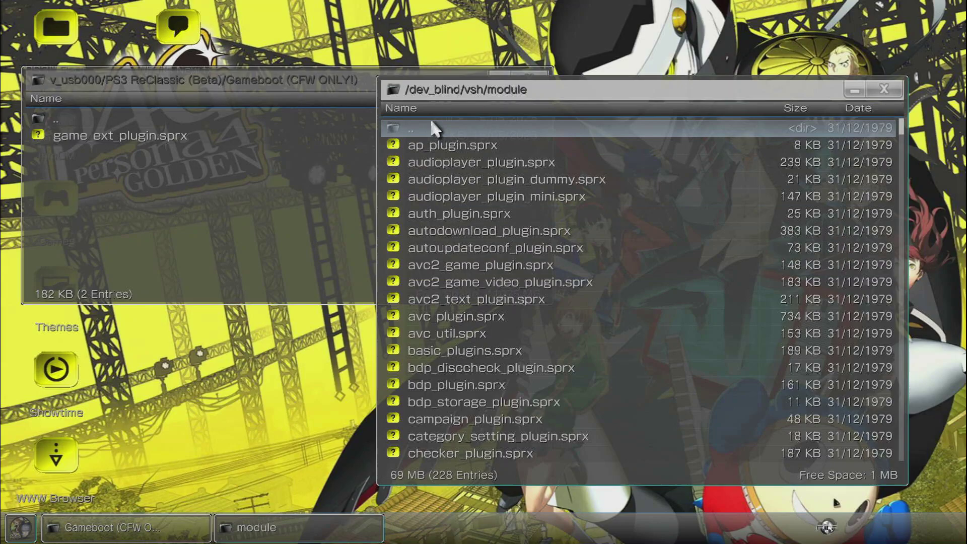
- Return the module window to /dev_blind/vsh and copy lines.qrc from the Wave folder of PS3 ReClassic (Beta)
left_click(423, 126)
left_click(237, 212)
left_click(165, 121)
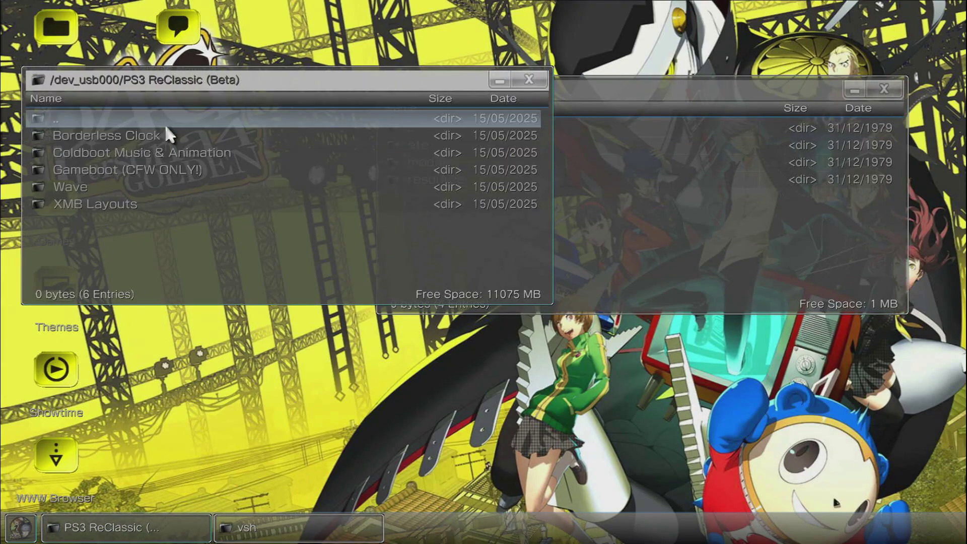
left_click(165, 177)
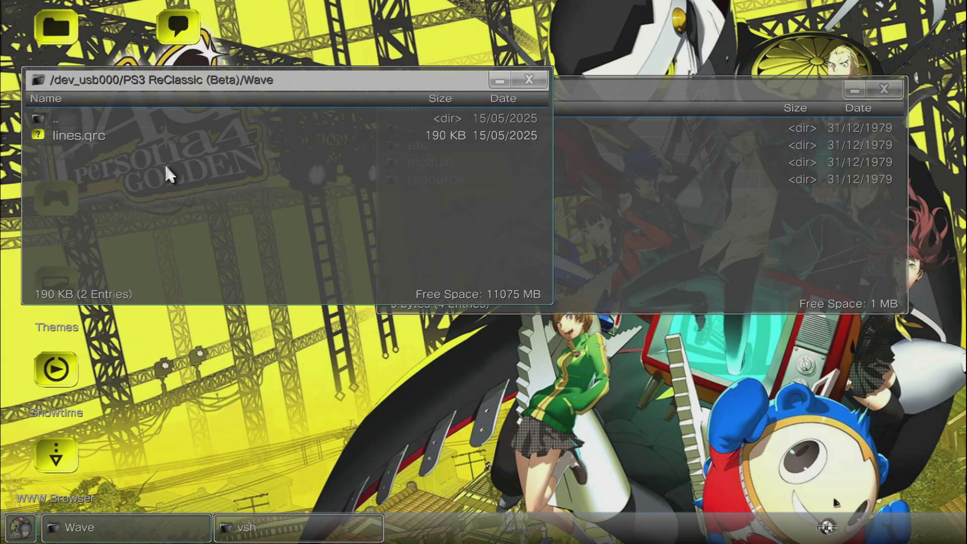
left_click(165, 137)
right_click(165, 140)
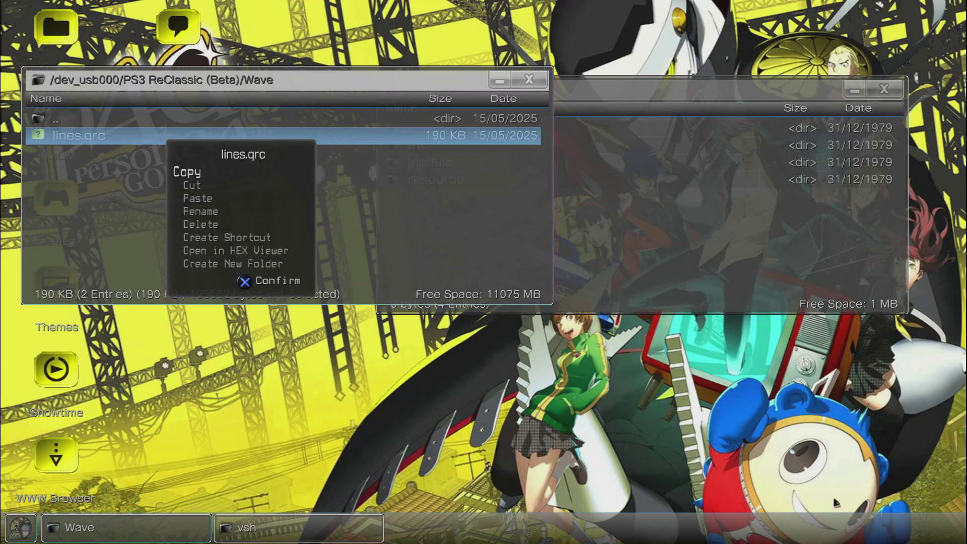
key("Return")
- Paste the copied lines.qrc into /dev_blind/vsh/resource/qgl
left_click(577, 194)
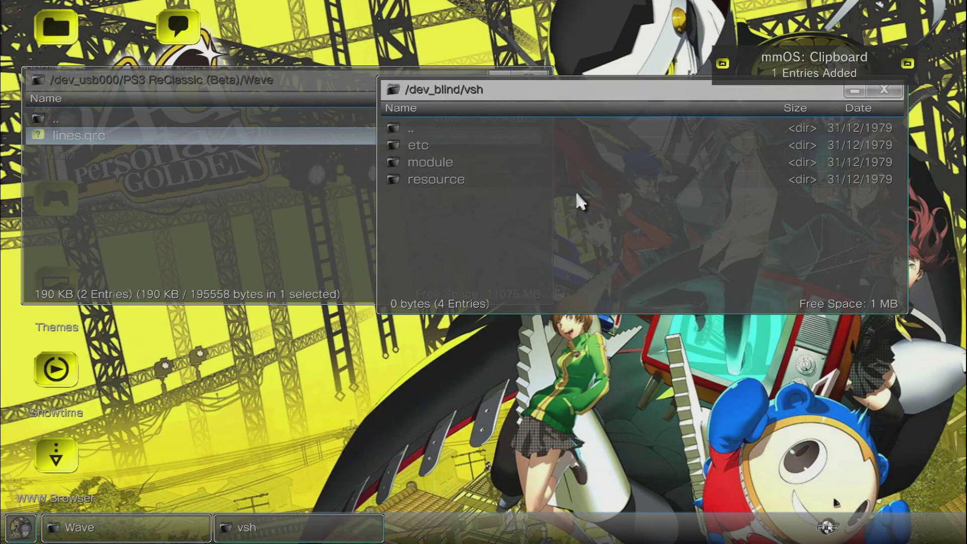
double_click(571, 182)
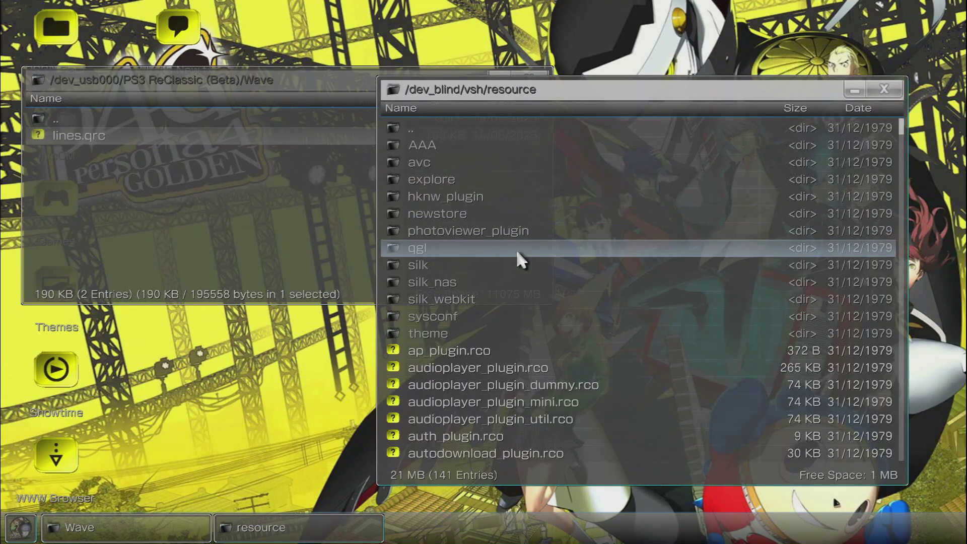
double_click(516, 249)
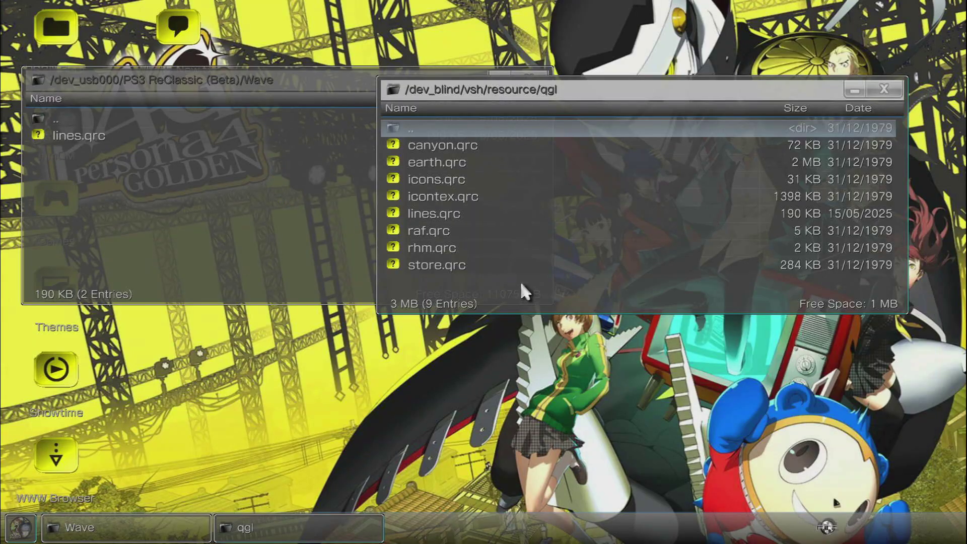
- Copy xmb_ingame.rco and xmb_plugin_normal.rco from the XMB Layouts folder of PS3 ReClassic (Beta)
left_click(266, 217)
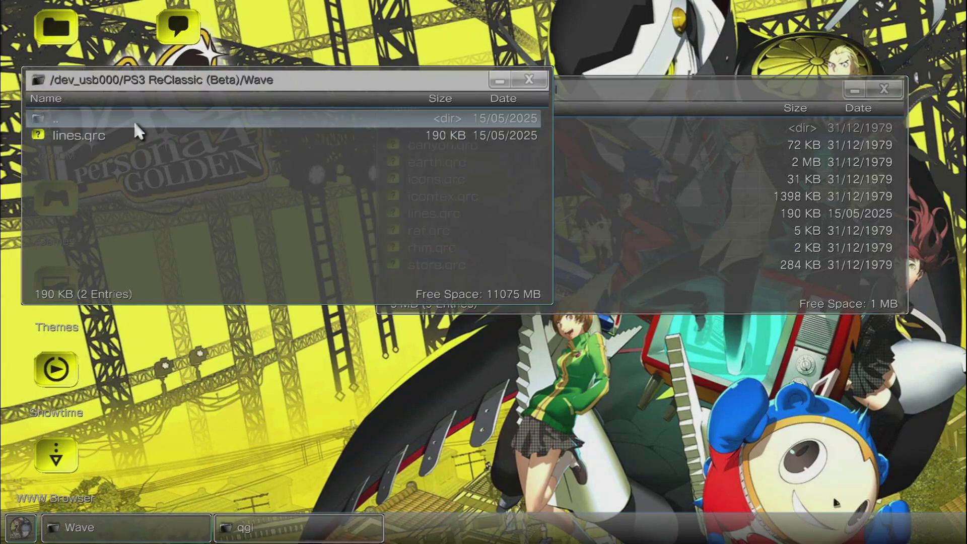
double_click(134, 120)
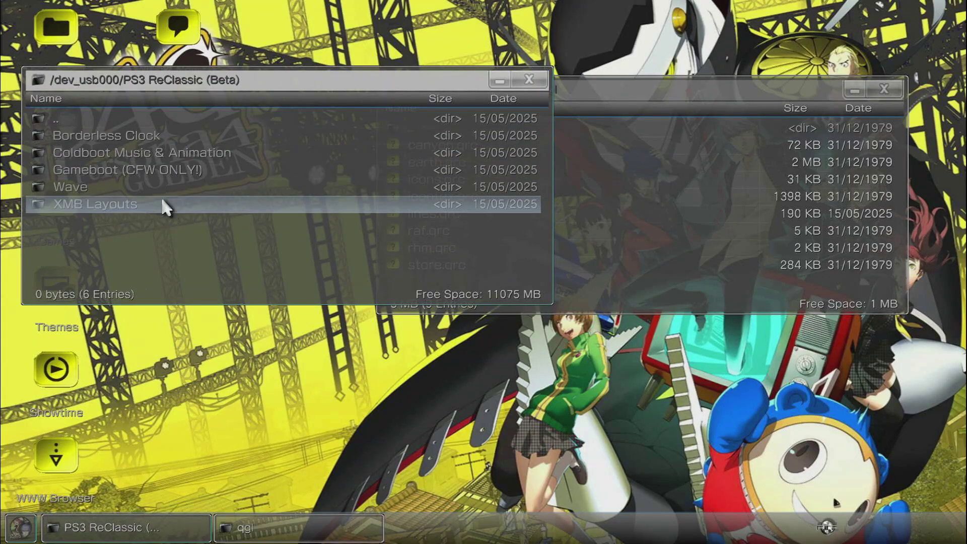
double_click(162, 203)
left_click(141, 152)
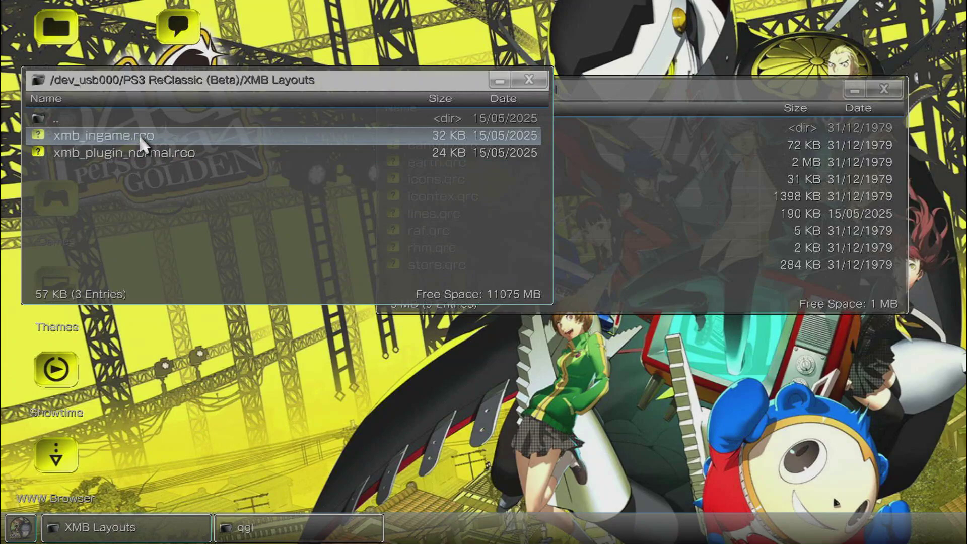
left_click(139, 135)
left_click(139, 145, "ctrl")
right_click(140, 148)
key("Down")
key("Return")
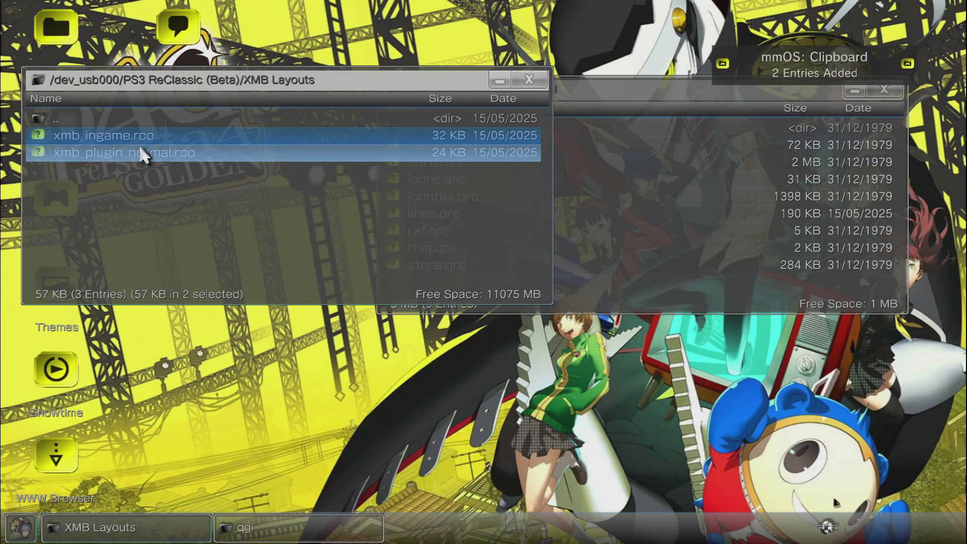
- Paste the two copied XMB layout files into /dev_blind/vsh/resource
left_click(686, 272)
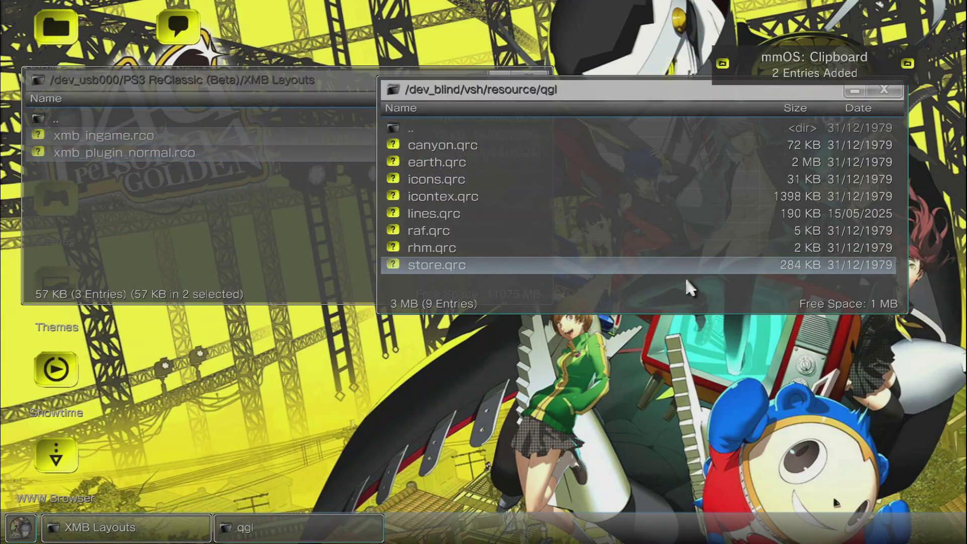
double_click(499, 135)
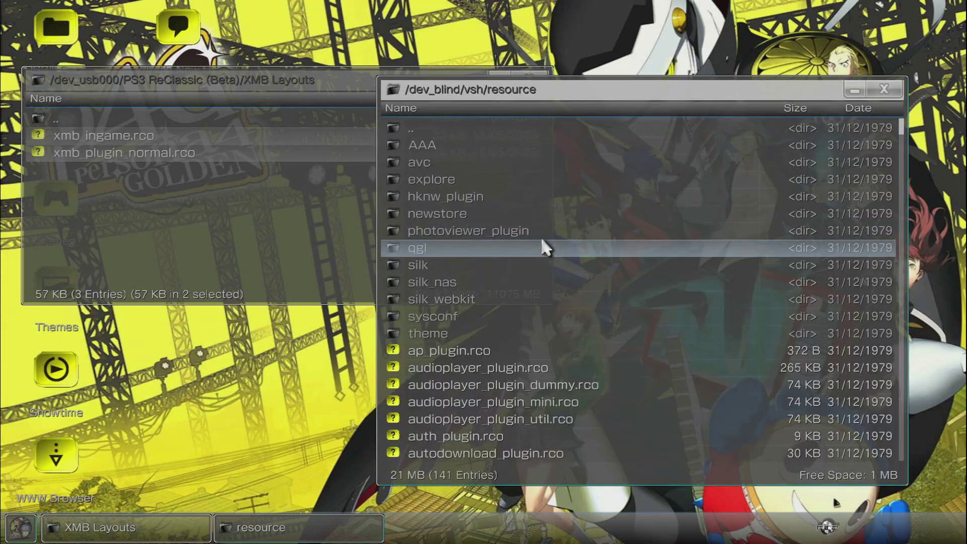
scroll(611, 350, "down", 2)
right_click(612, 350)
key("Down")
key("Down")
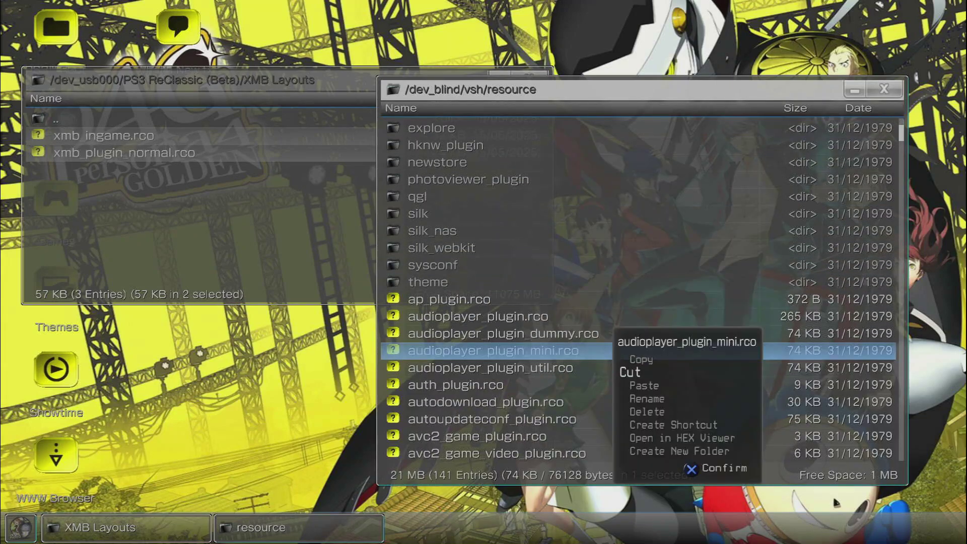
key("Return")
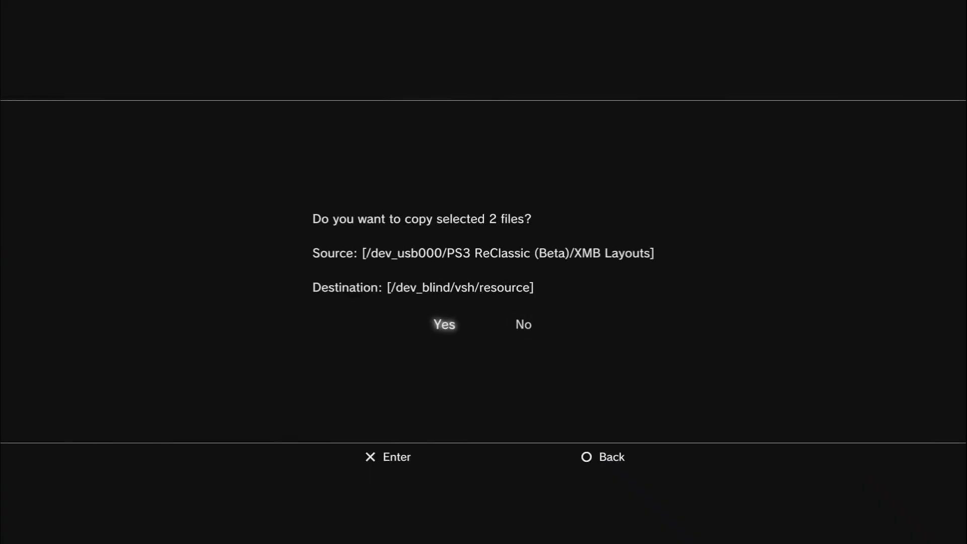
key("Return")
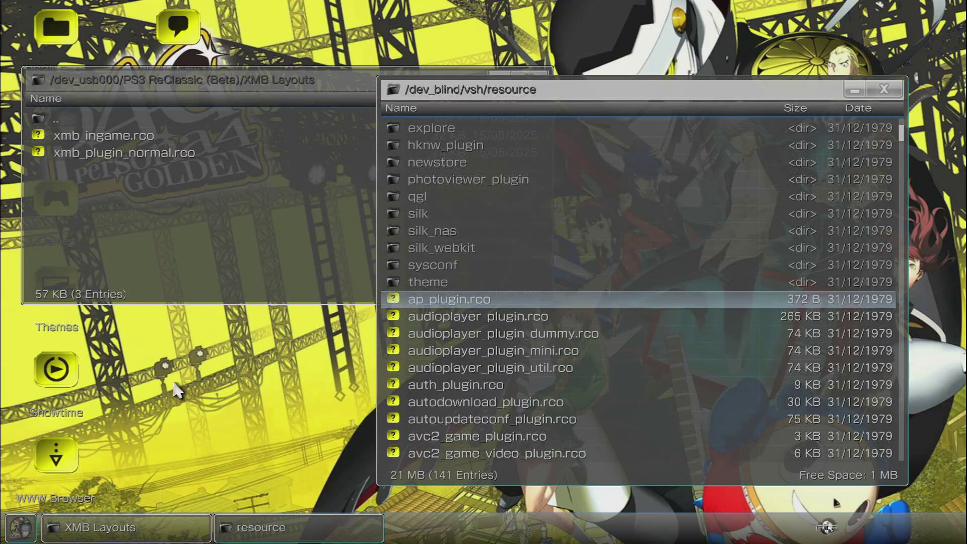
- Restart the console with the Restart System option
left_click(20, 528)
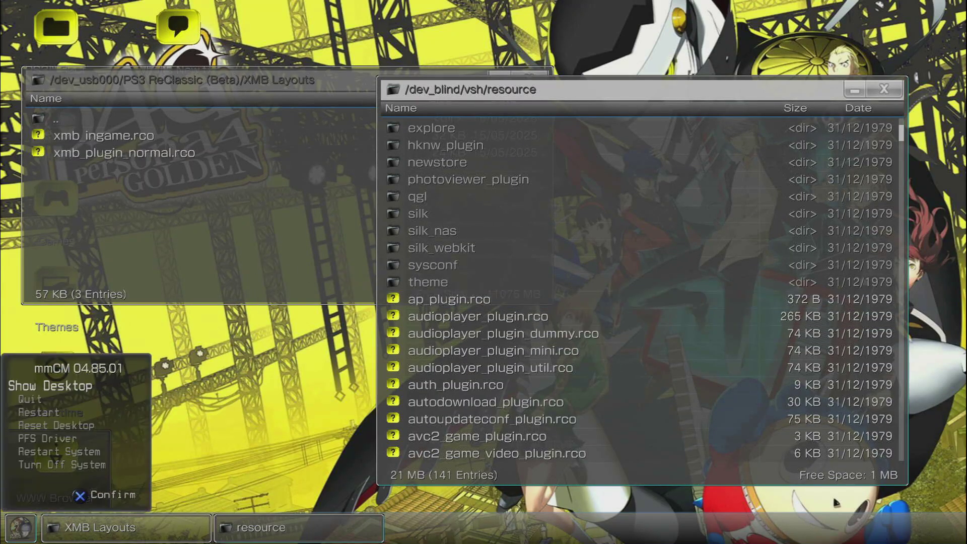
key("Down")
key("Down")
key("Down")
key("Down")
key("Down")
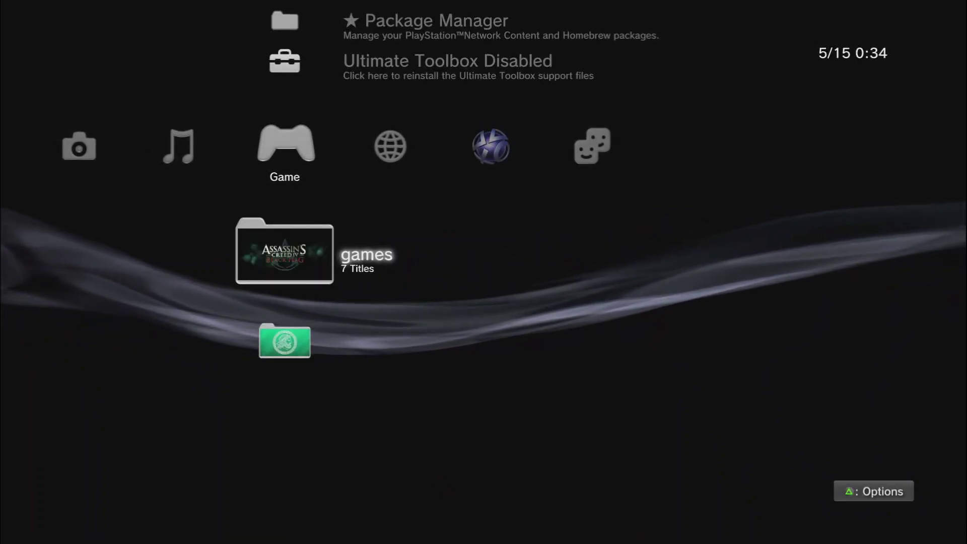
- Browse the Game, Network, PlayStation Network, Music and Photo categories to examine the XMB's wave and layout
key("Up")
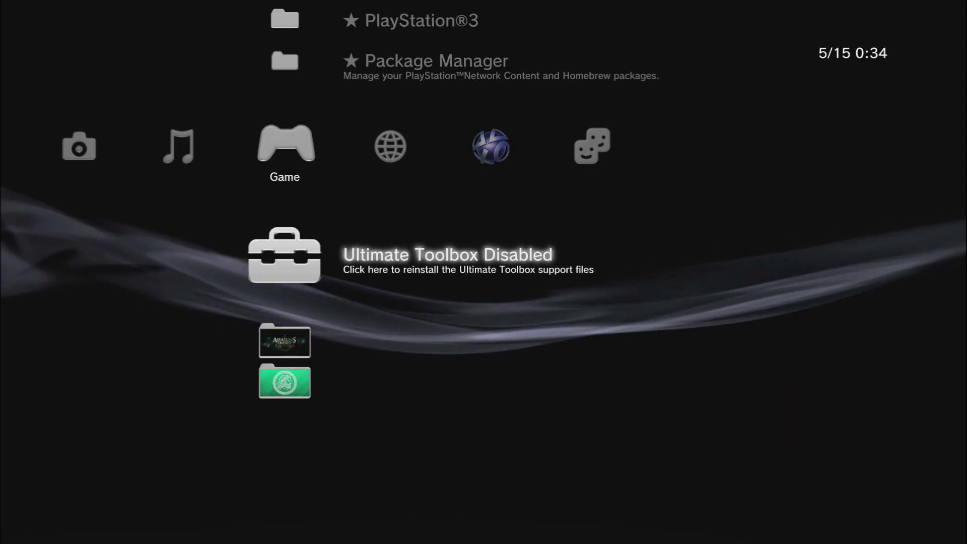
key("Right")
key("Right")
key("Left")
key("Right")
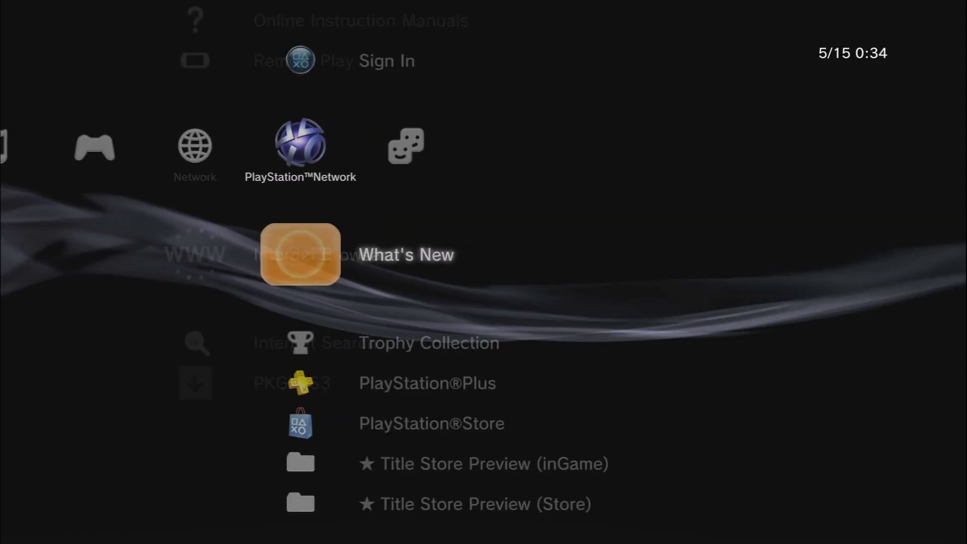
key("Up")
key("Left")
key("Left")
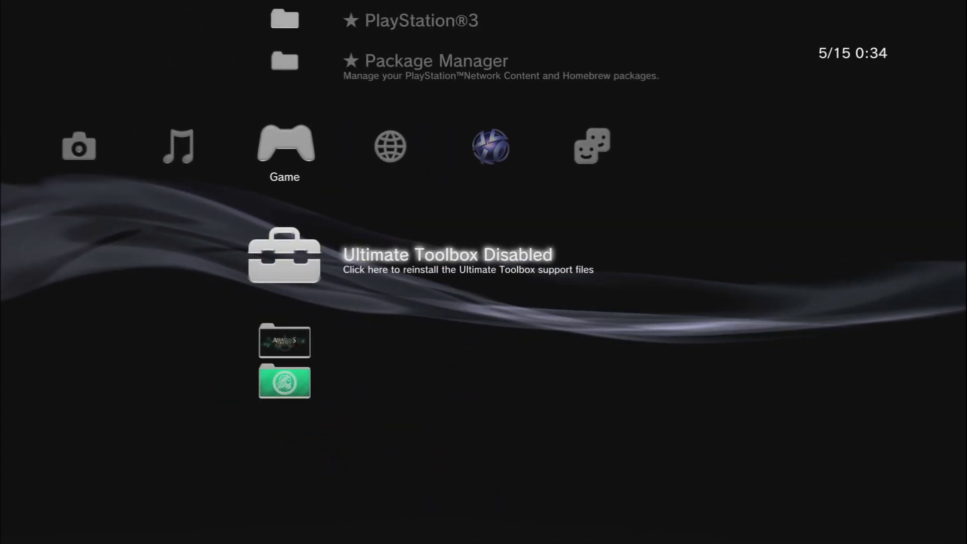
key("Down")
key("Up")
key("Left")
key("Left")
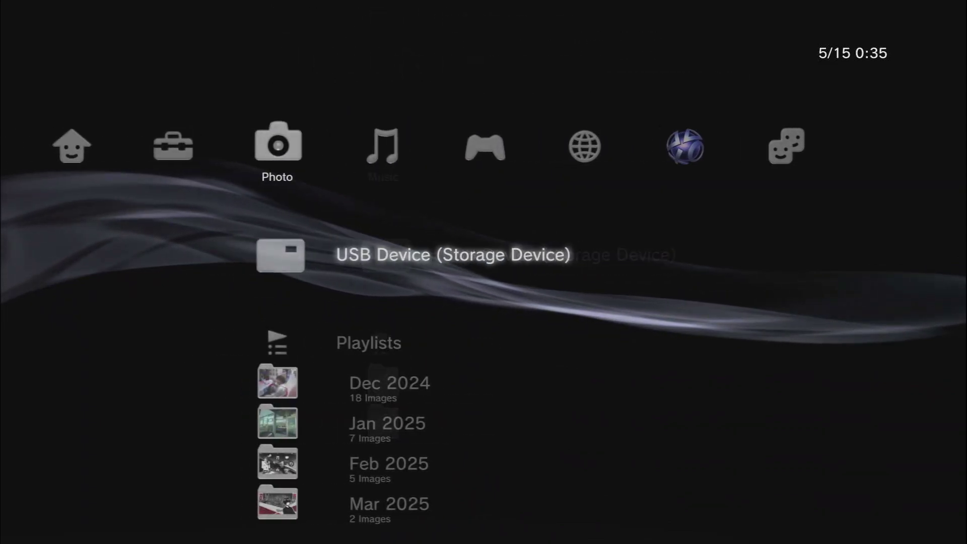
- Return to the Game category and open the games folder
key("Right")
key("Right")
key("Down")
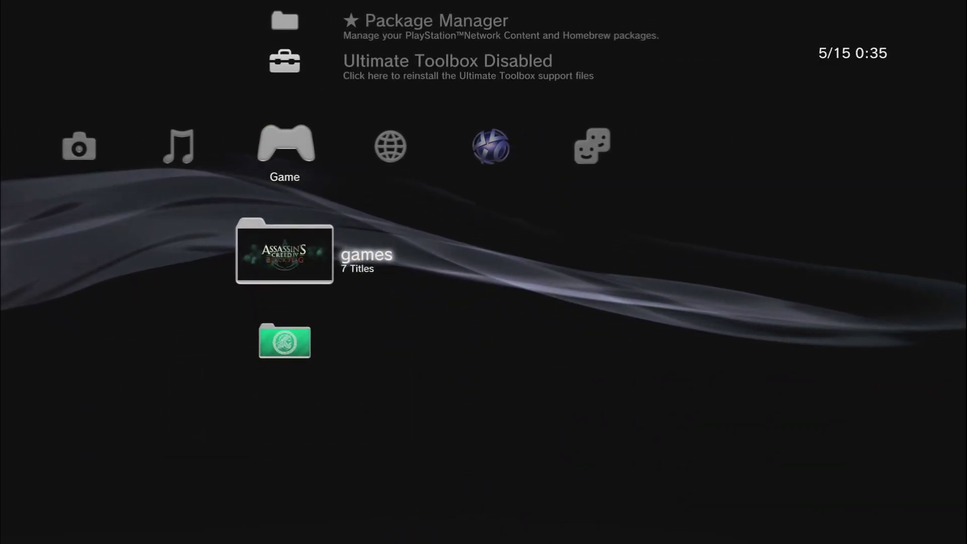
key("Return")
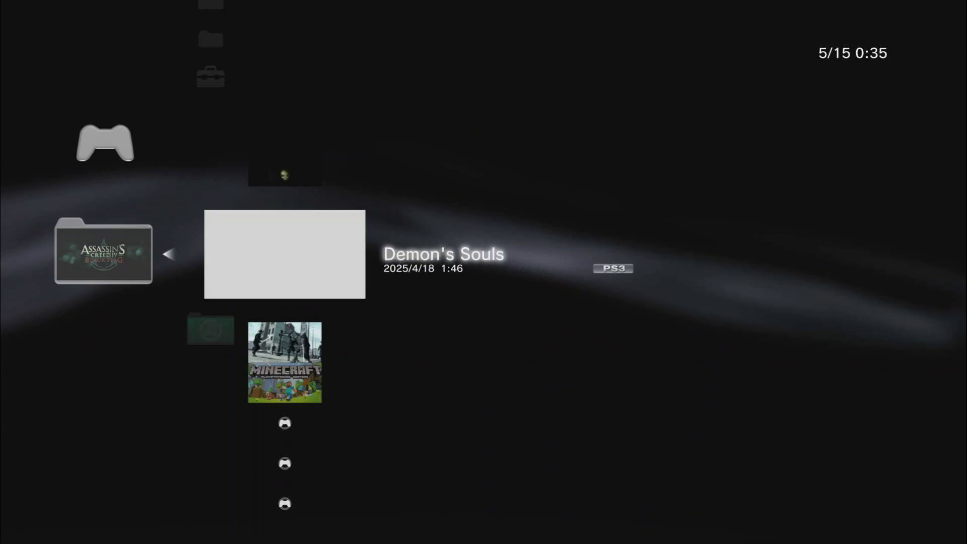